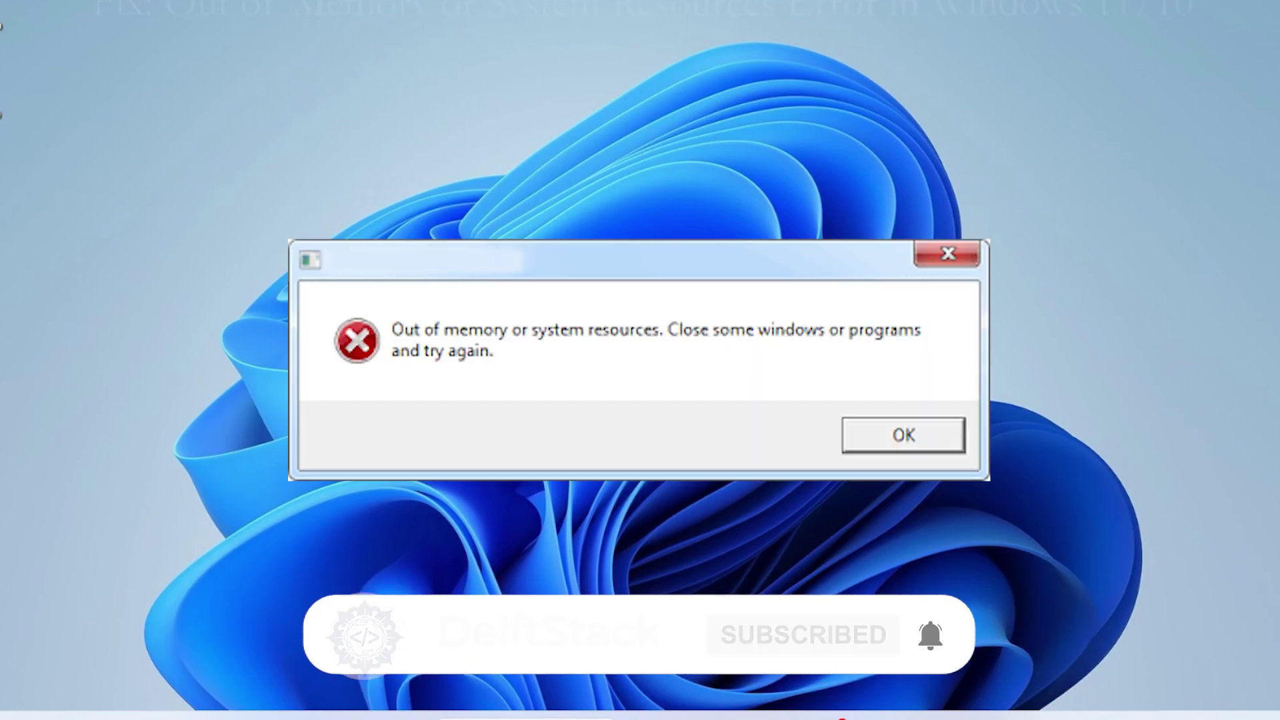
Refresh the desktop and dismiss the 'Out of memory or system resources' error dialog
{"action": "right_click", "coordinate": [1267, 503]}
{"action": "left_click", "coordinate": [1059, 427]}
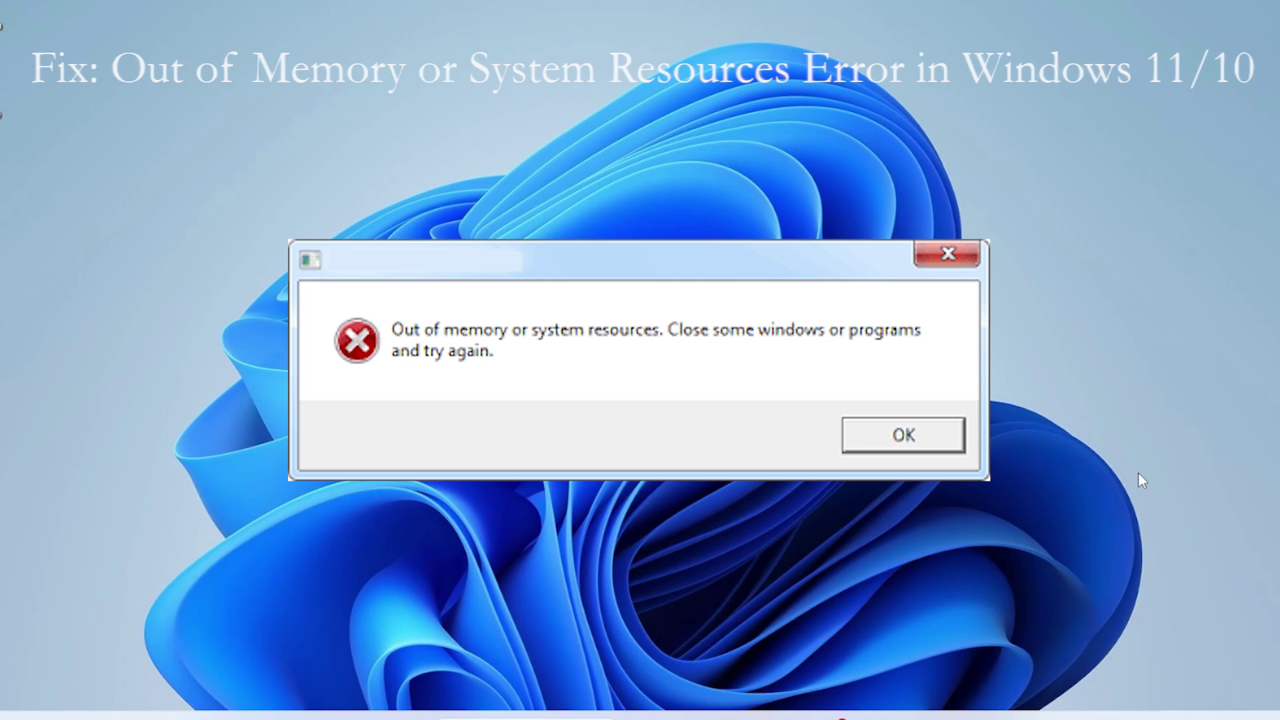
{"action": "key", "text": "Return"}
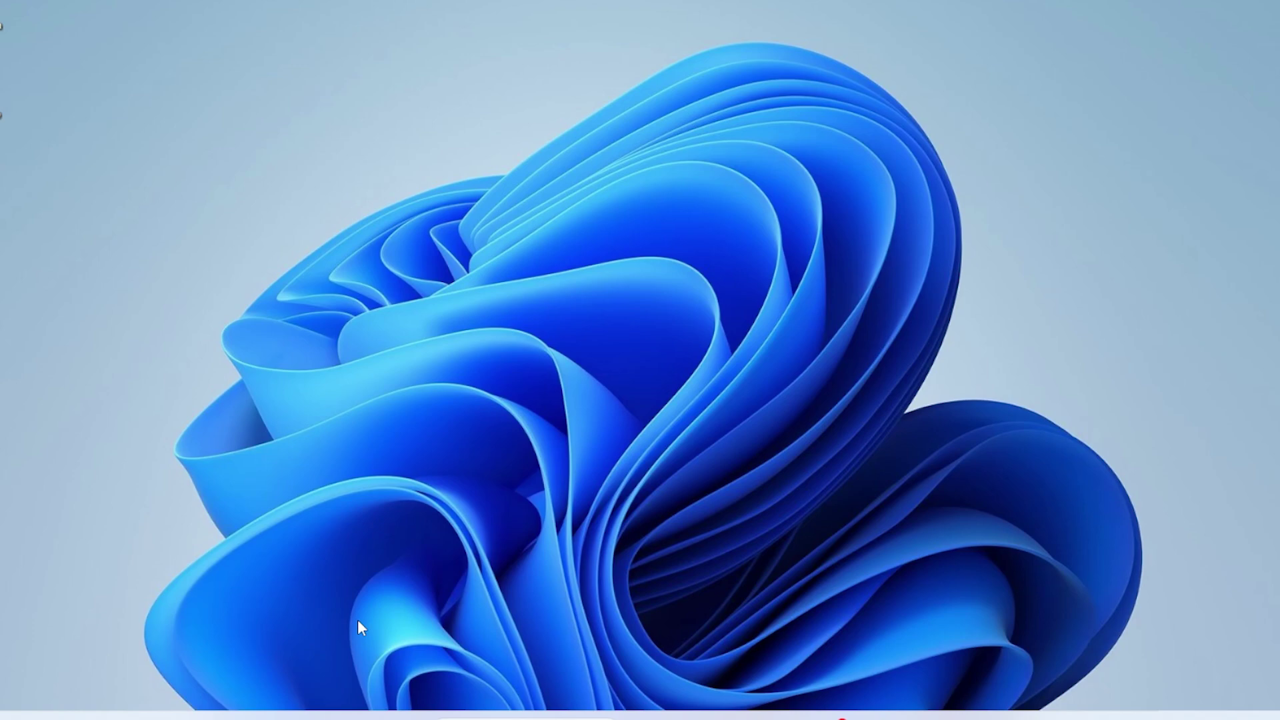
Show the Start menu's Sleep, Shut down and Restart options, then close them without restarting
{"action": "left_click", "coordinate": [403, 715]}
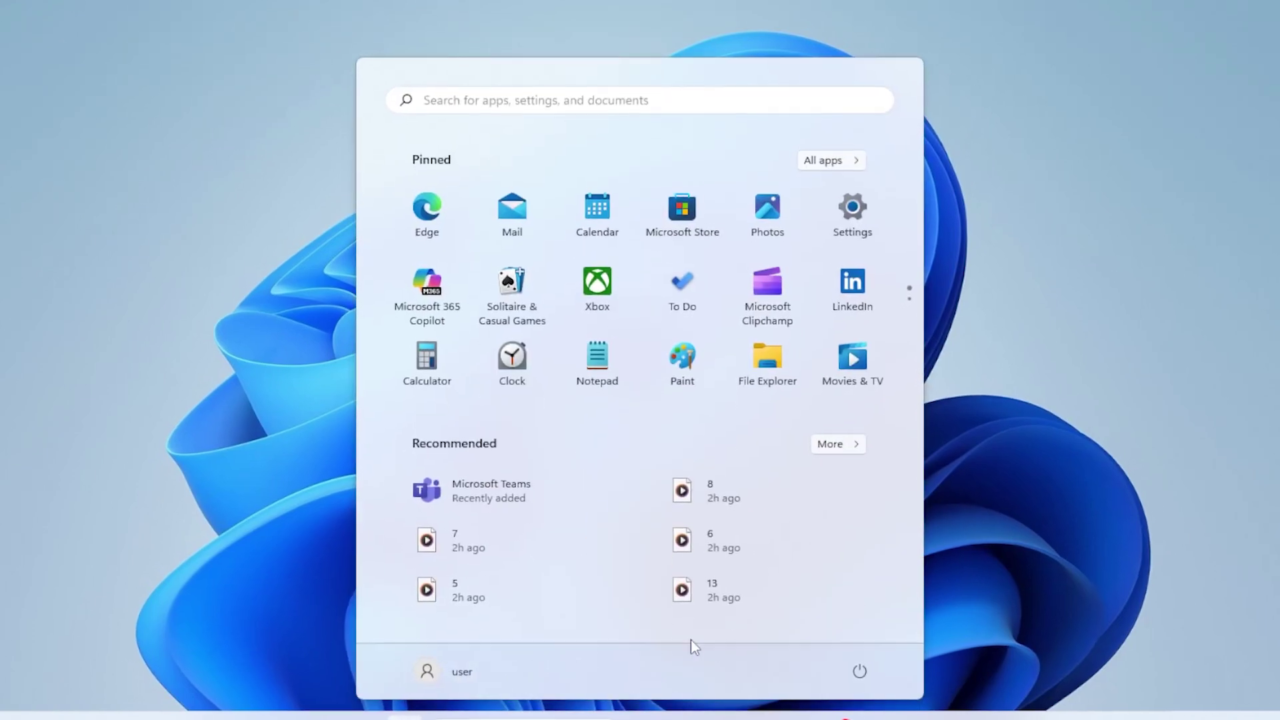
{"action": "left_click", "coordinate": [860, 670]}
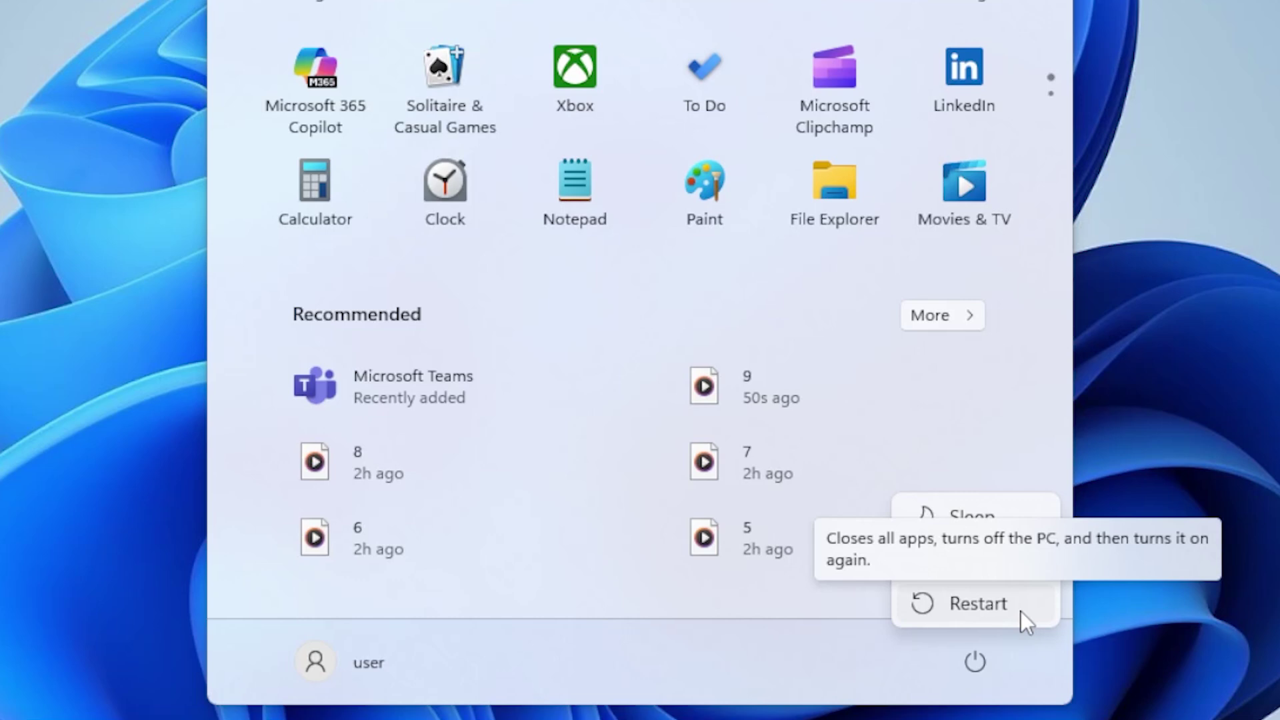
{"action": "left_click", "coordinate": [1190, 613]}
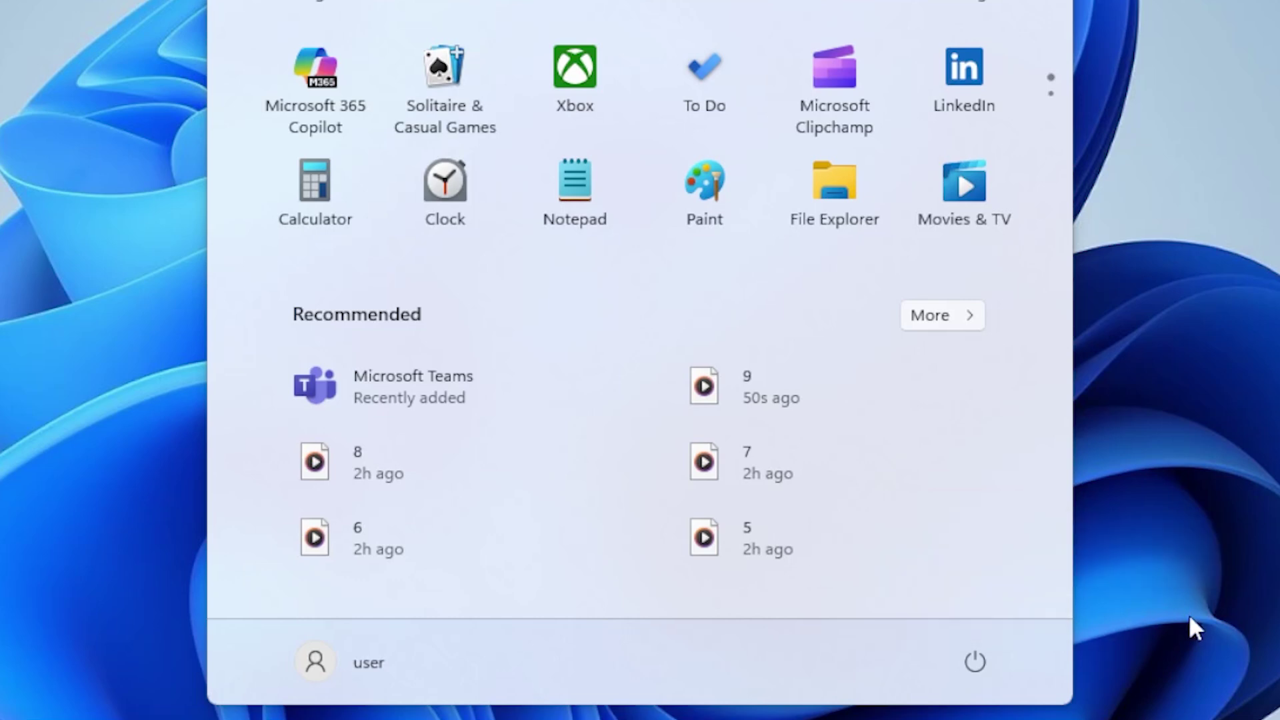
Close the Start menu and view memory usage on Task Manager's Performance page
{"action": "left_click", "coordinate": [1161, 579]}
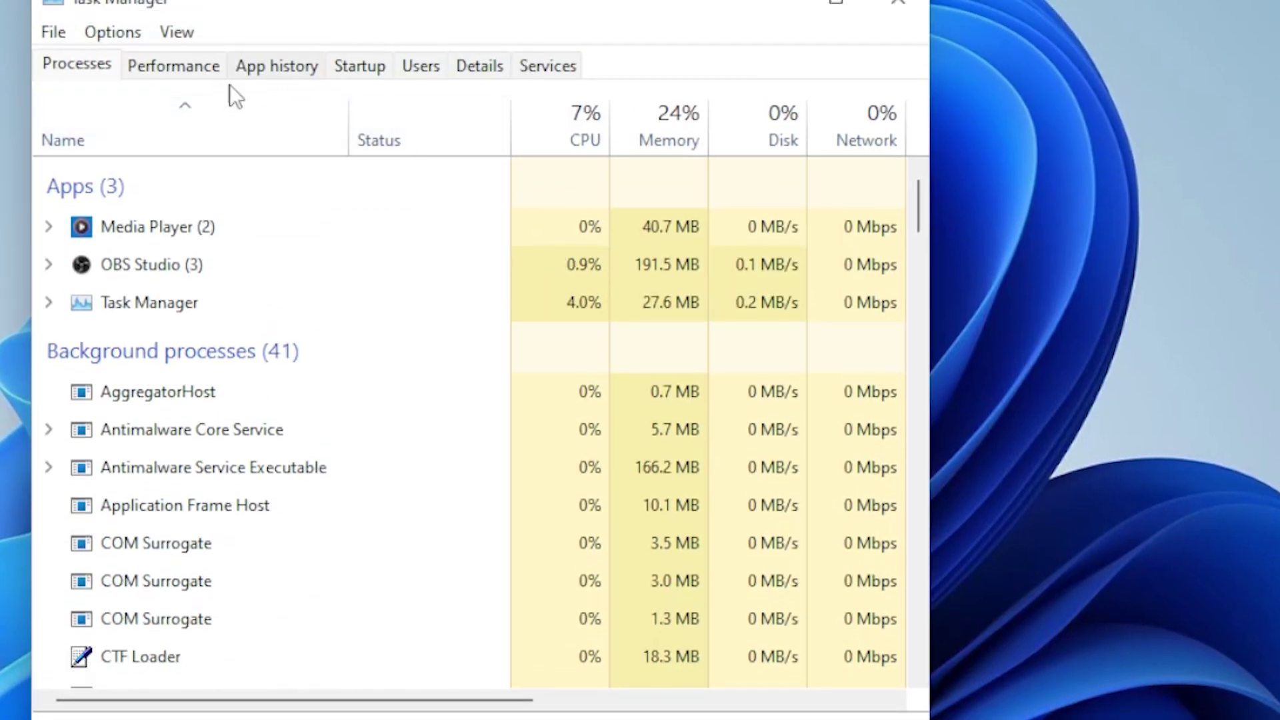
{"action": "left_click", "coordinate": [208, 71]}
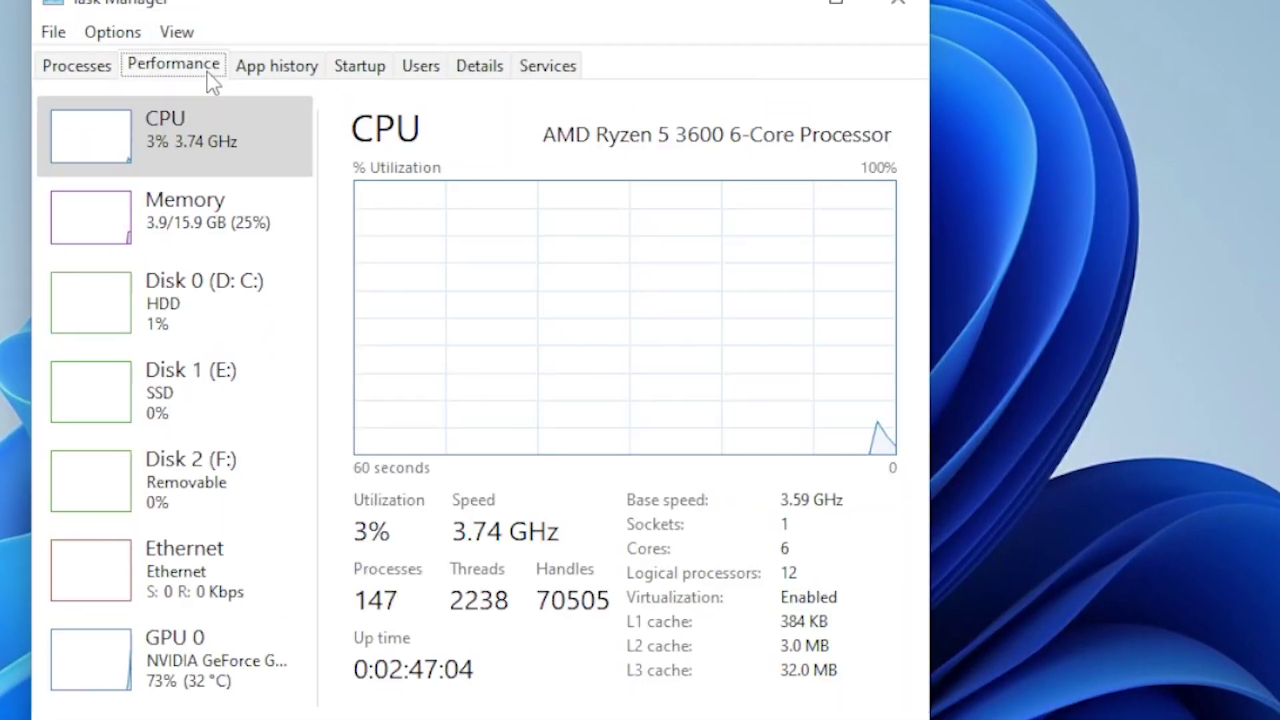
{"action": "left_click", "coordinate": [226, 246]}
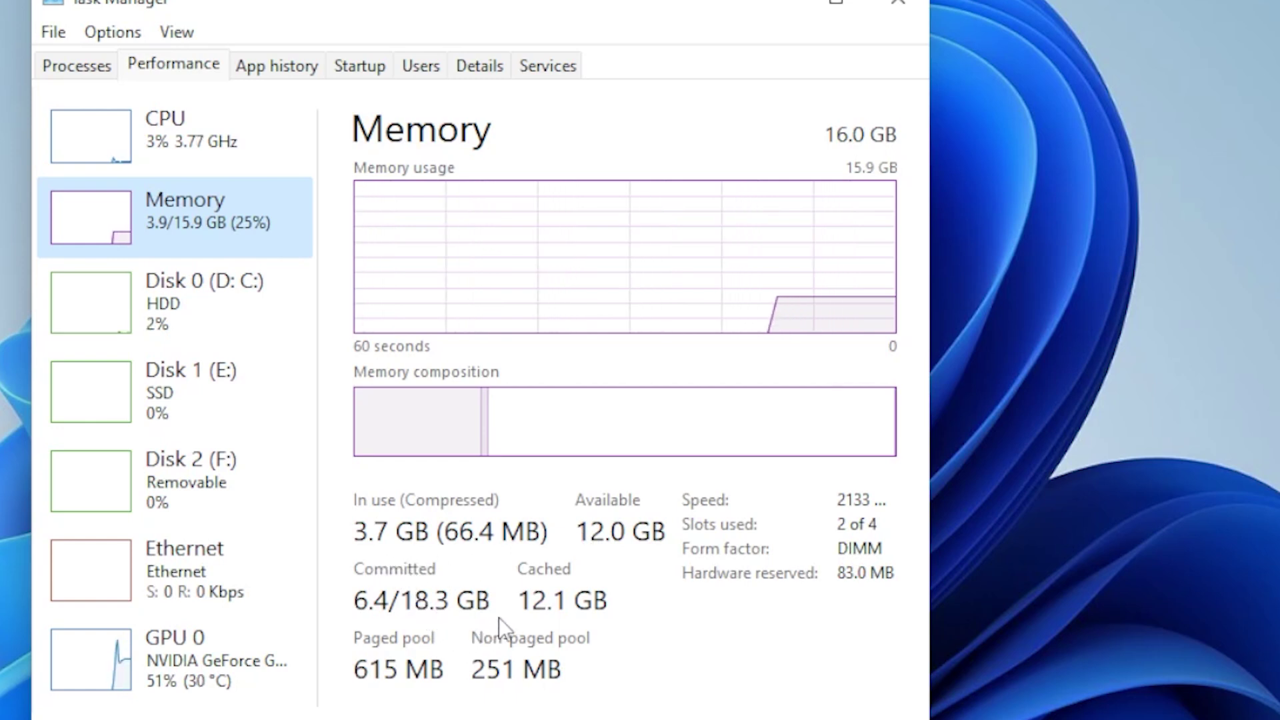
Sort processes by memory, inspect Microsoft Teams' actions, then re-sort the list by name
{"action": "left_click", "coordinate": [61, 64]}
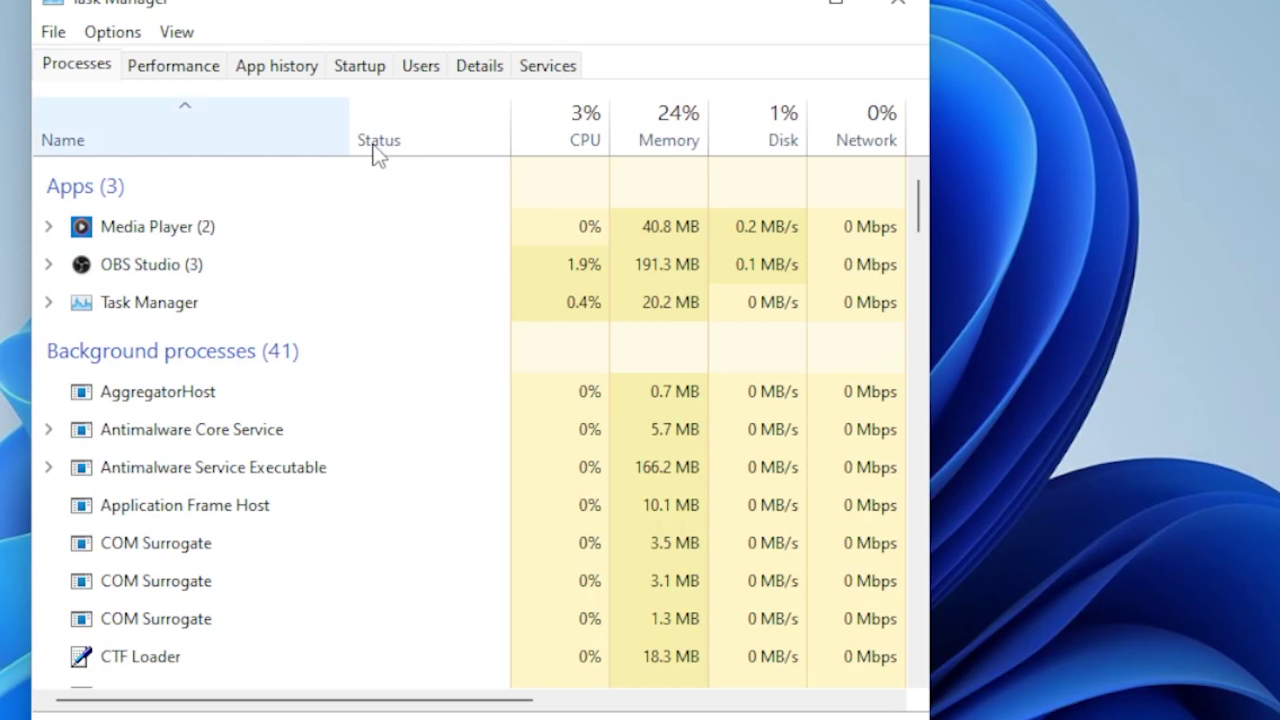
{"action": "left_click", "coordinate": [654, 133]}
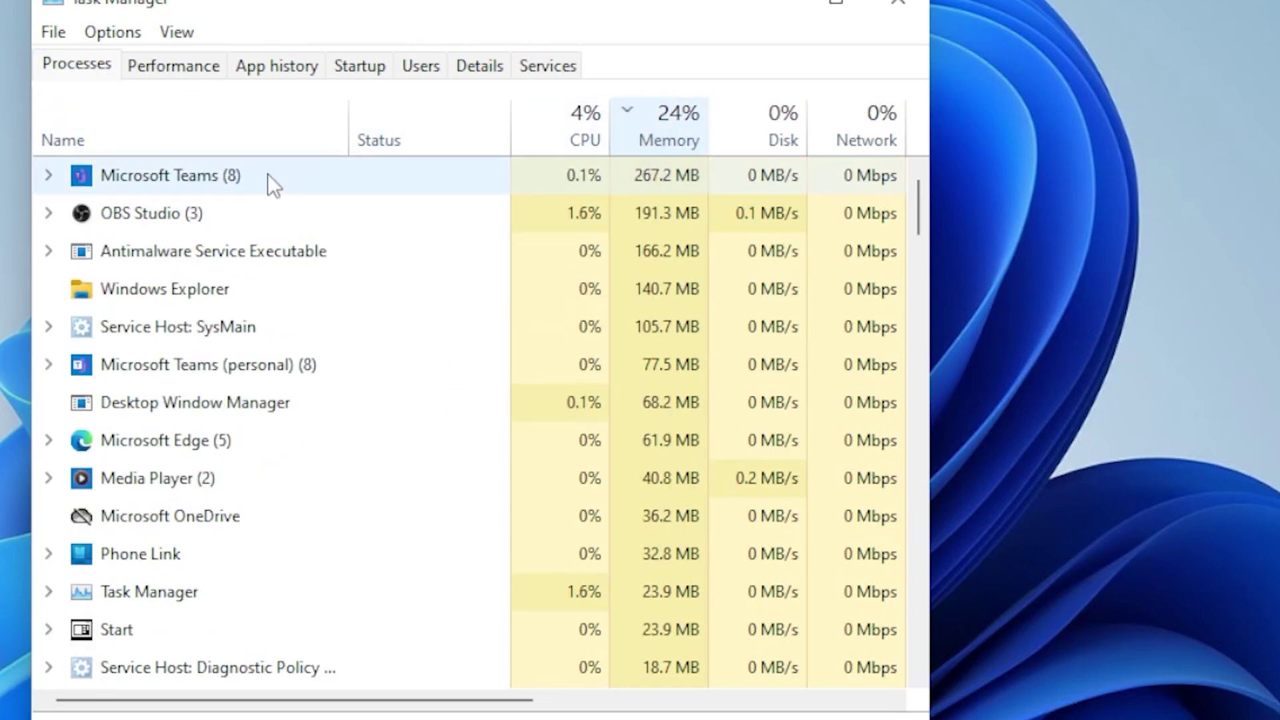
{"action": "left_click", "coordinate": [458, 242]}
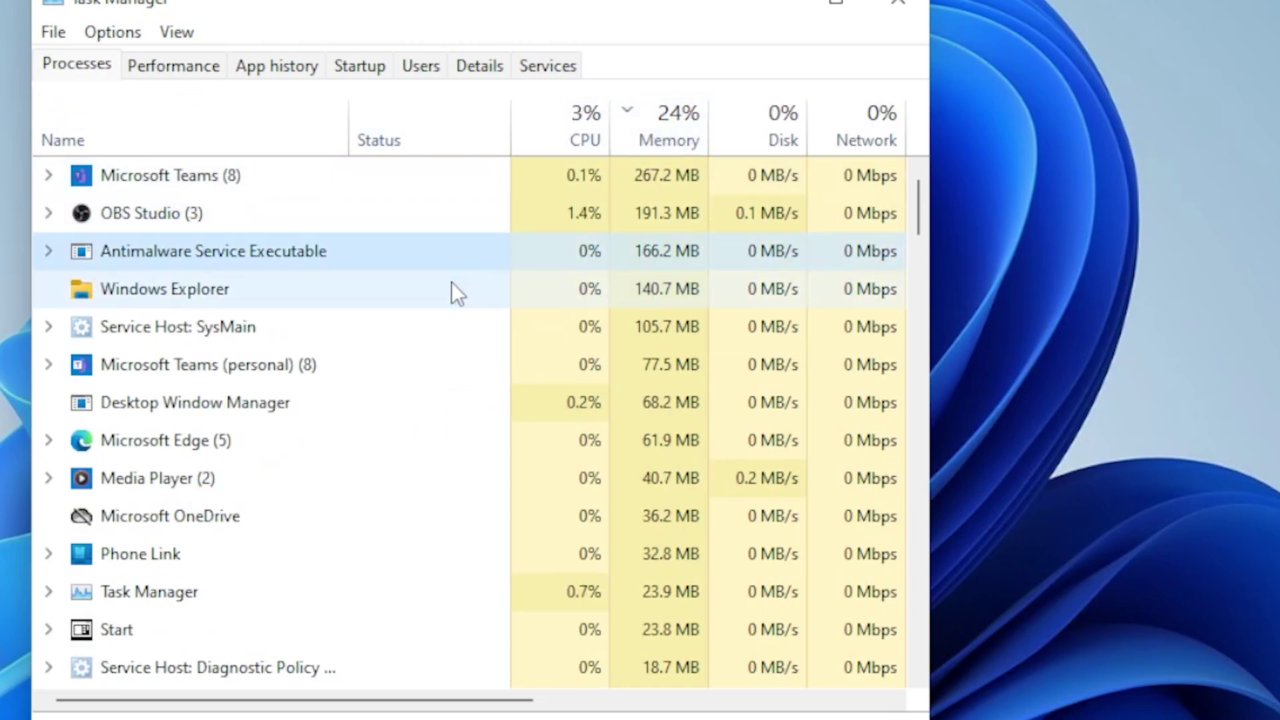
{"action": "left_click", "coordinate": [674, 181]}
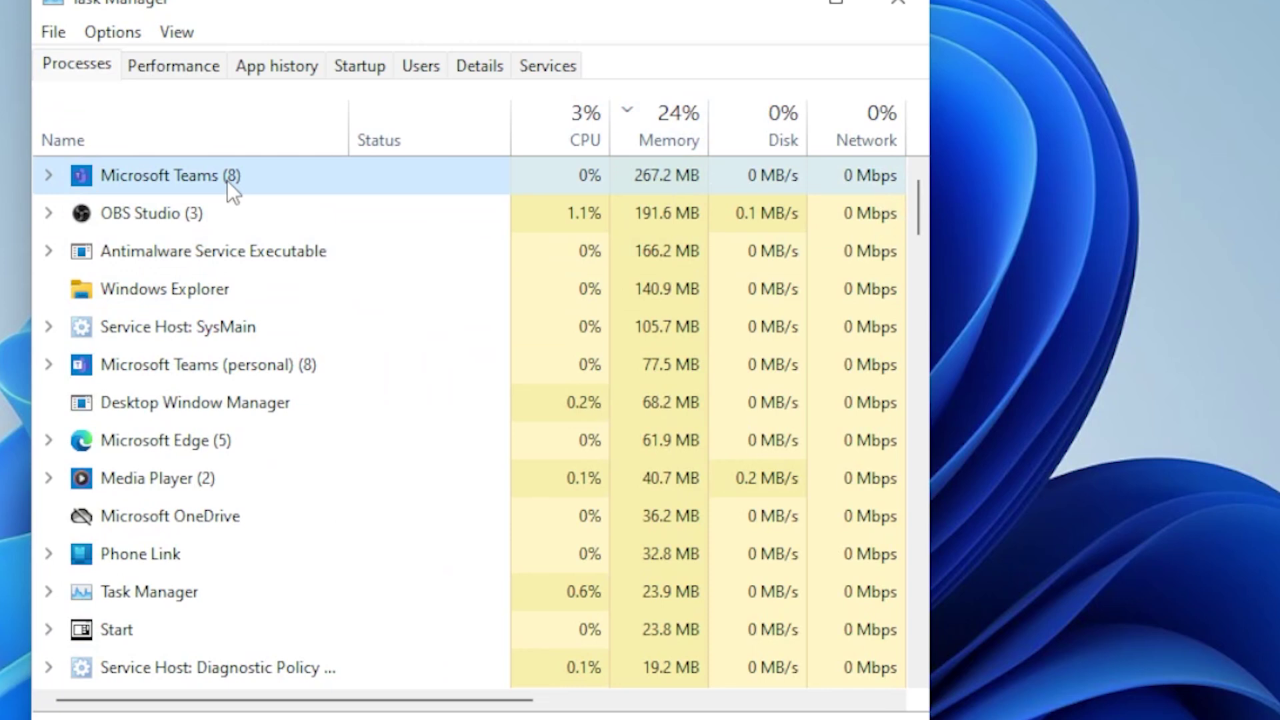
{"action": "right_click", "coordinate": [228, 180]}
{"action": "left_click", "coordinate": [245, 137]}
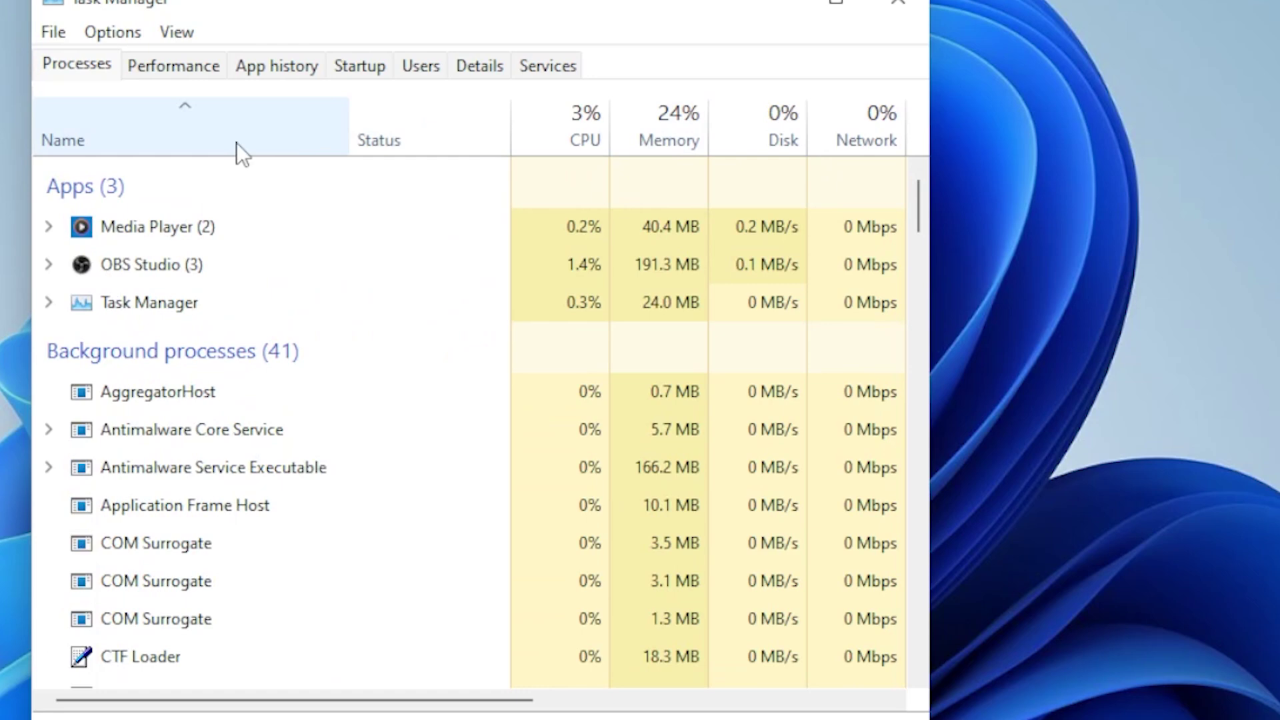
Close Task Manager and open Performance Options' Advanced page via sysdm.cpl, showing 2432 MB paging
{"action": "left_click", "coordinate": [883, 15]}
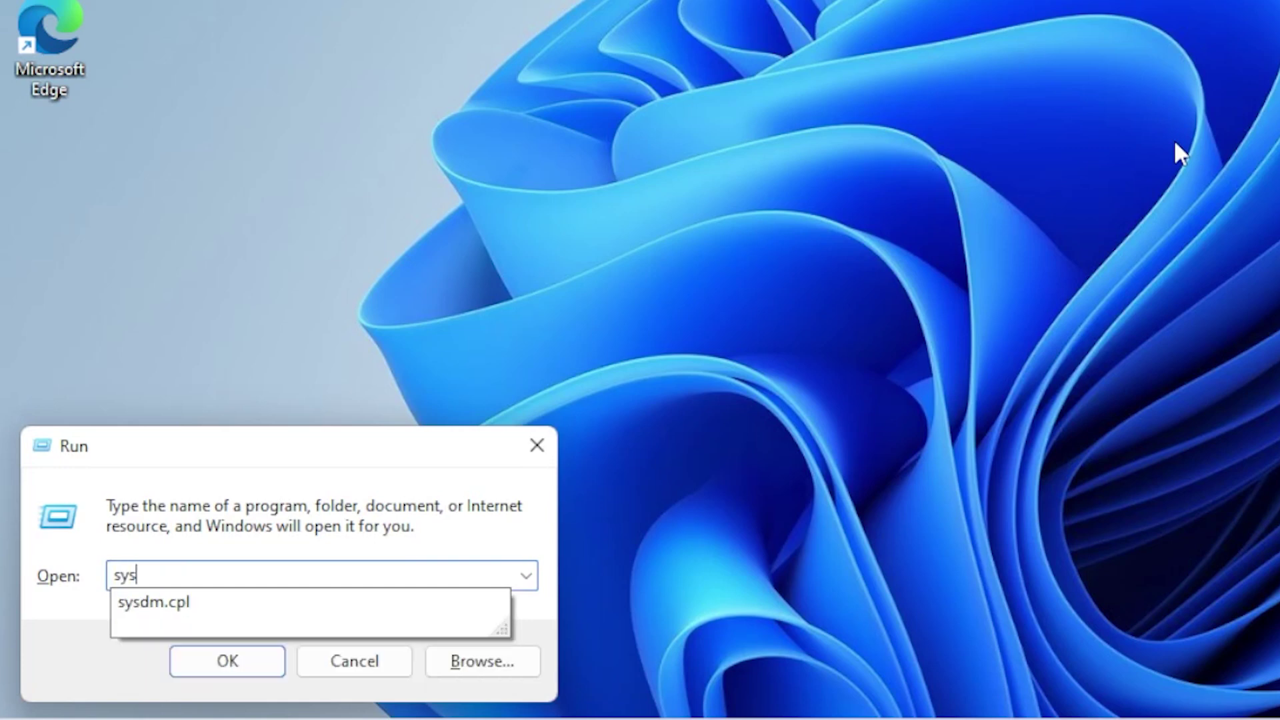
{"action": "key", "text": "Down"}
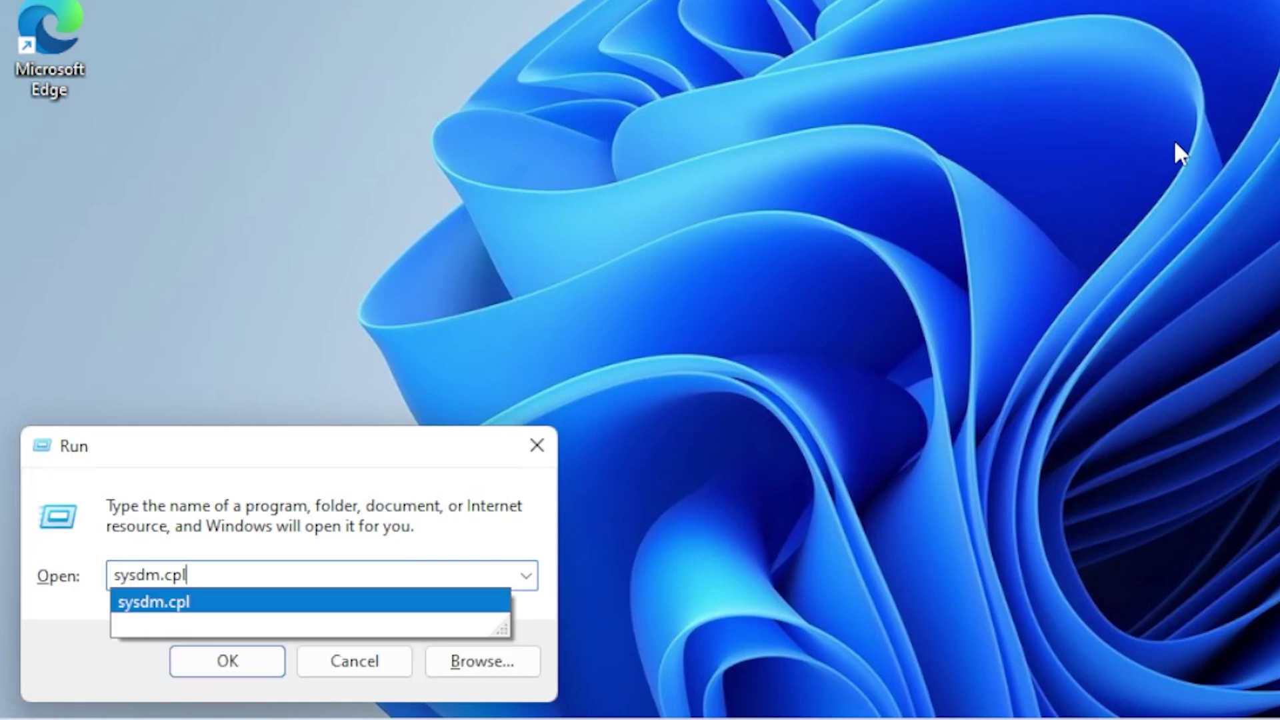
{"action": "key", "text": "Return"}
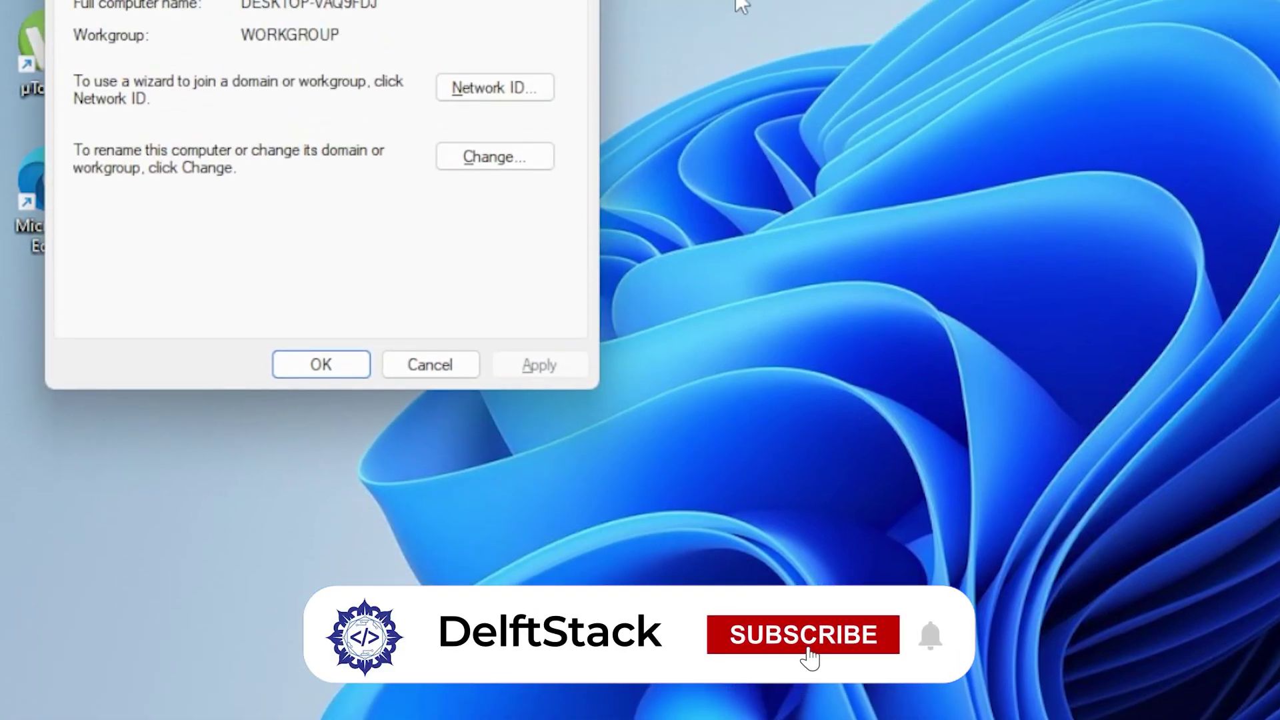
{"action": "left_click", "coordinate": [508, 171]}
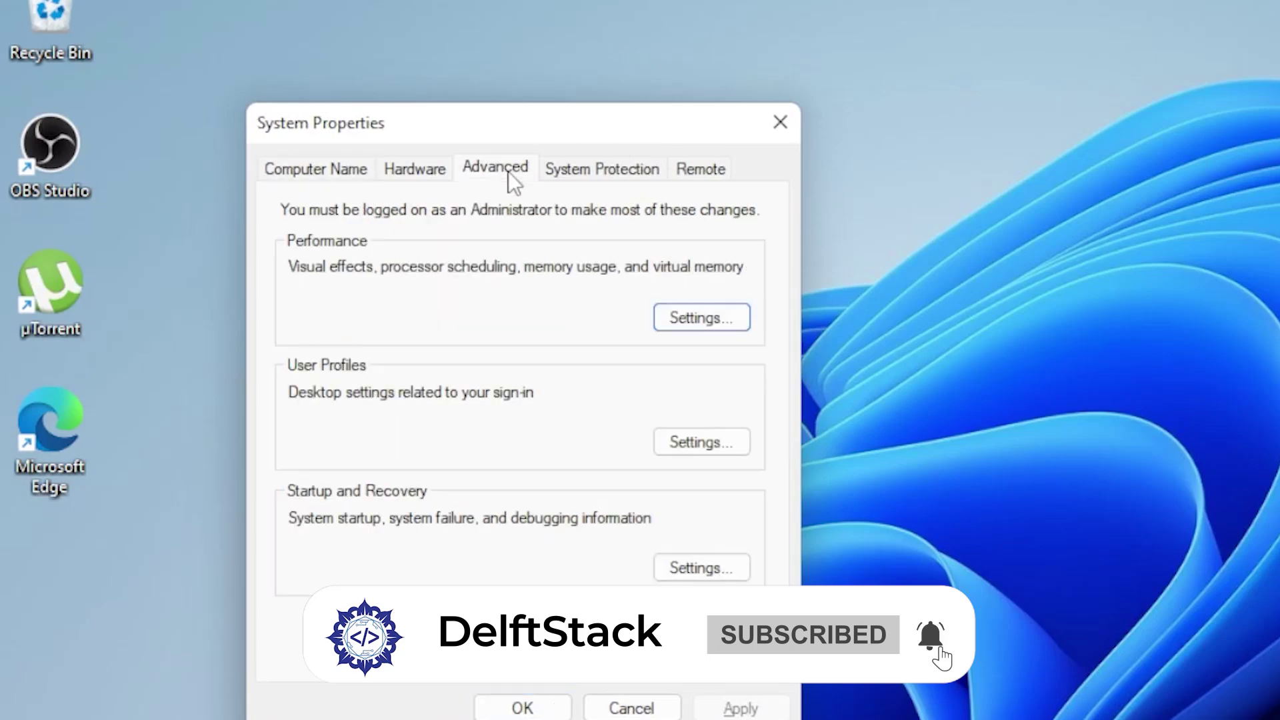
{"action": "left_click", "coordinate": [694, 319]}
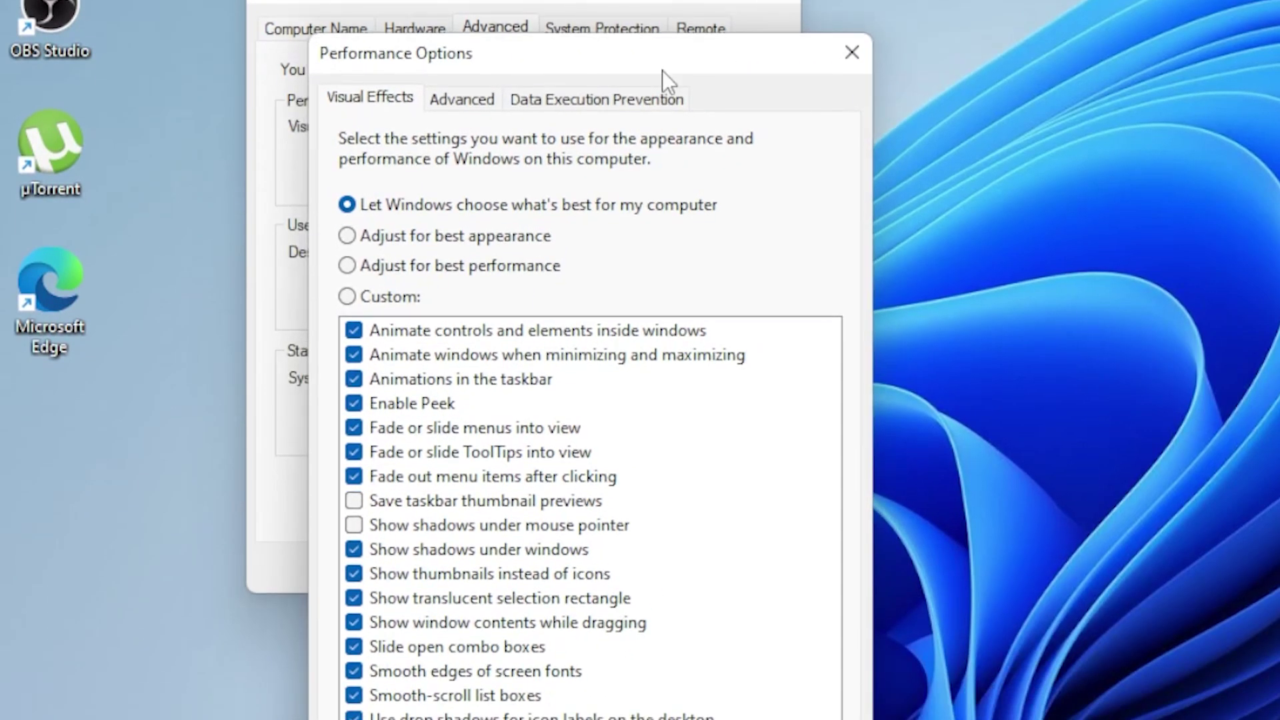
{"action": "left_click", "coordinate": [487, 100]}
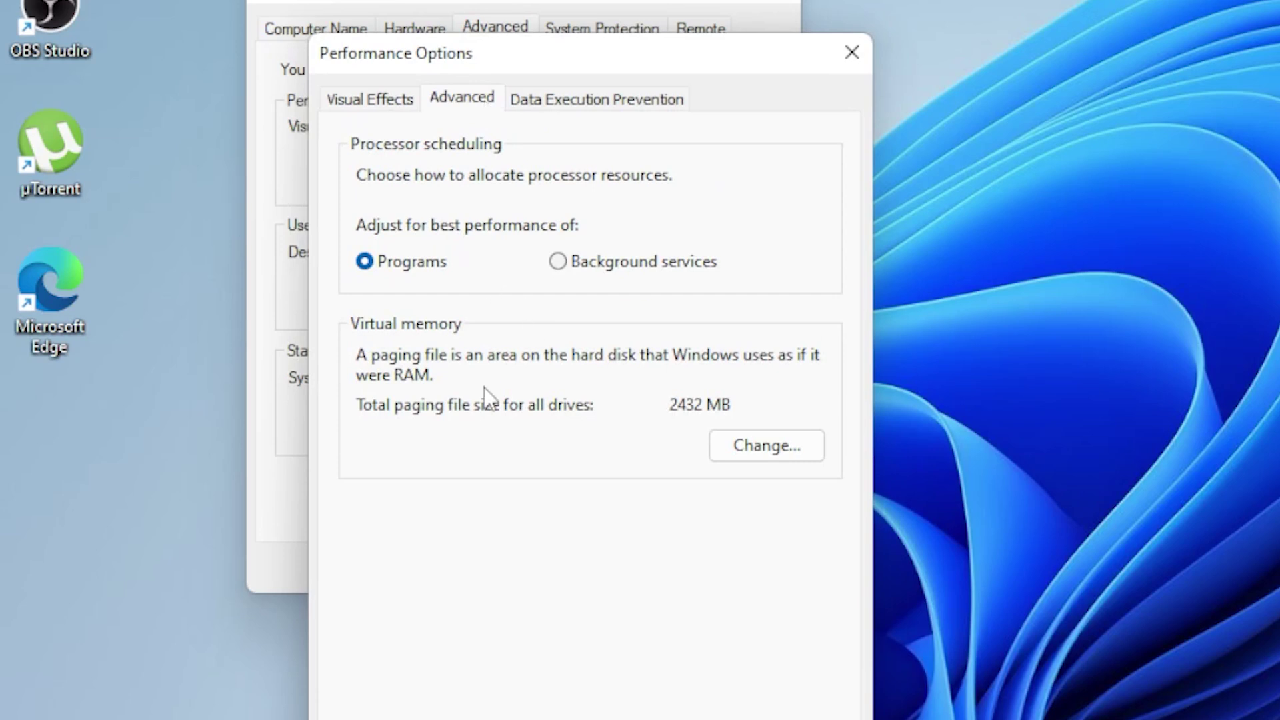
Give drive C a custom paging file of 12000 MB initial and 24000 MB maximum
{"action": "left_click", "coordinate": [800, 448]}
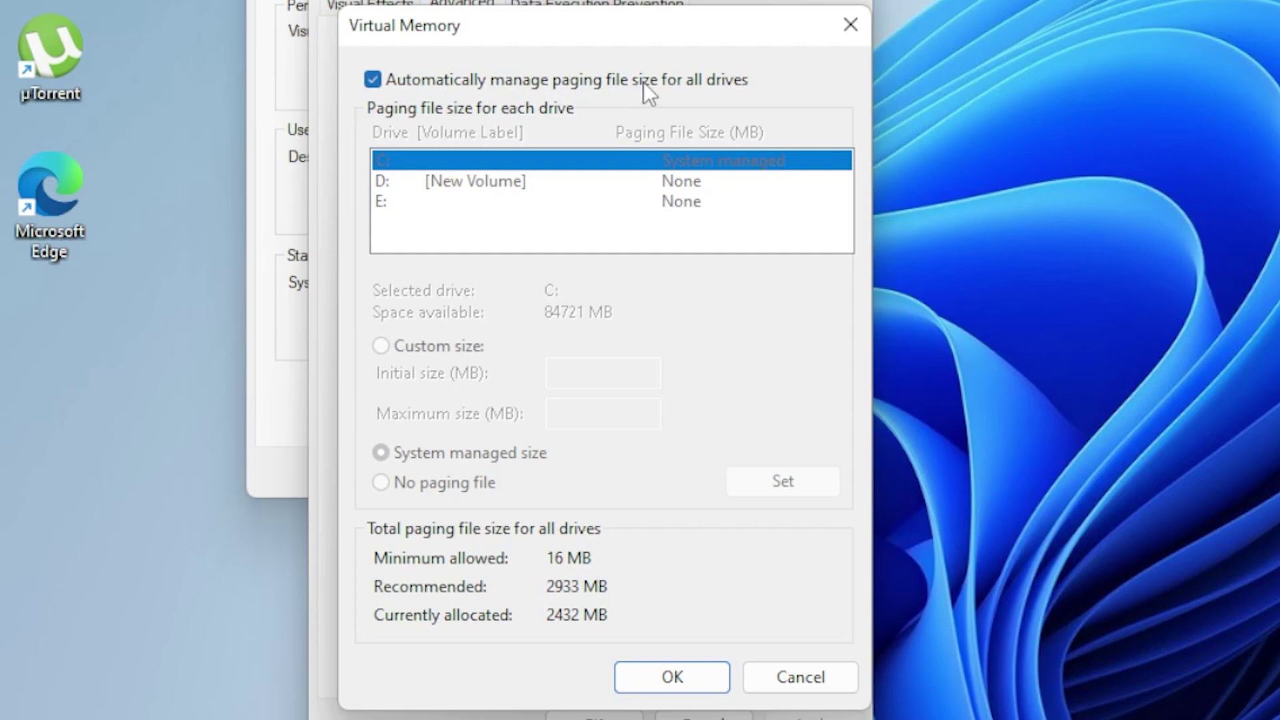
{"action": "left_click", "coordinate": [662, 79]}
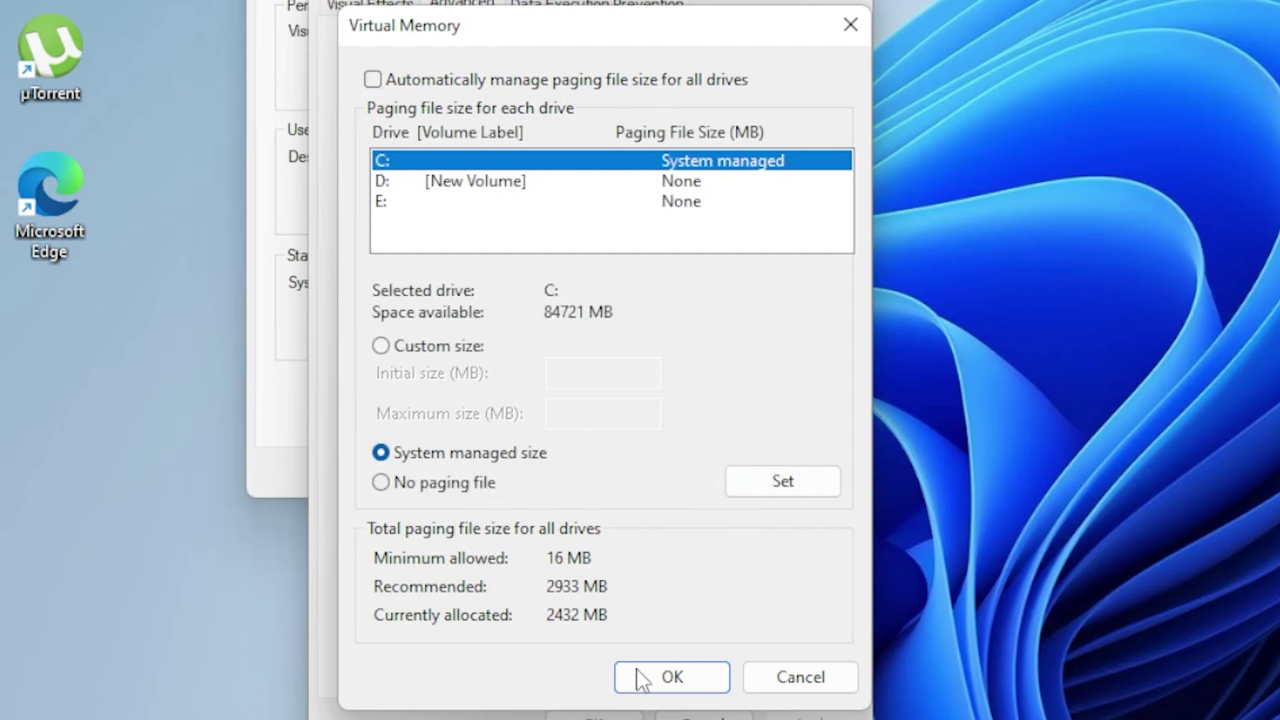
{"action": "left_click", "coordinate": [437, 350]}
{"action": "left_click", "coordinate": [599, 368]}
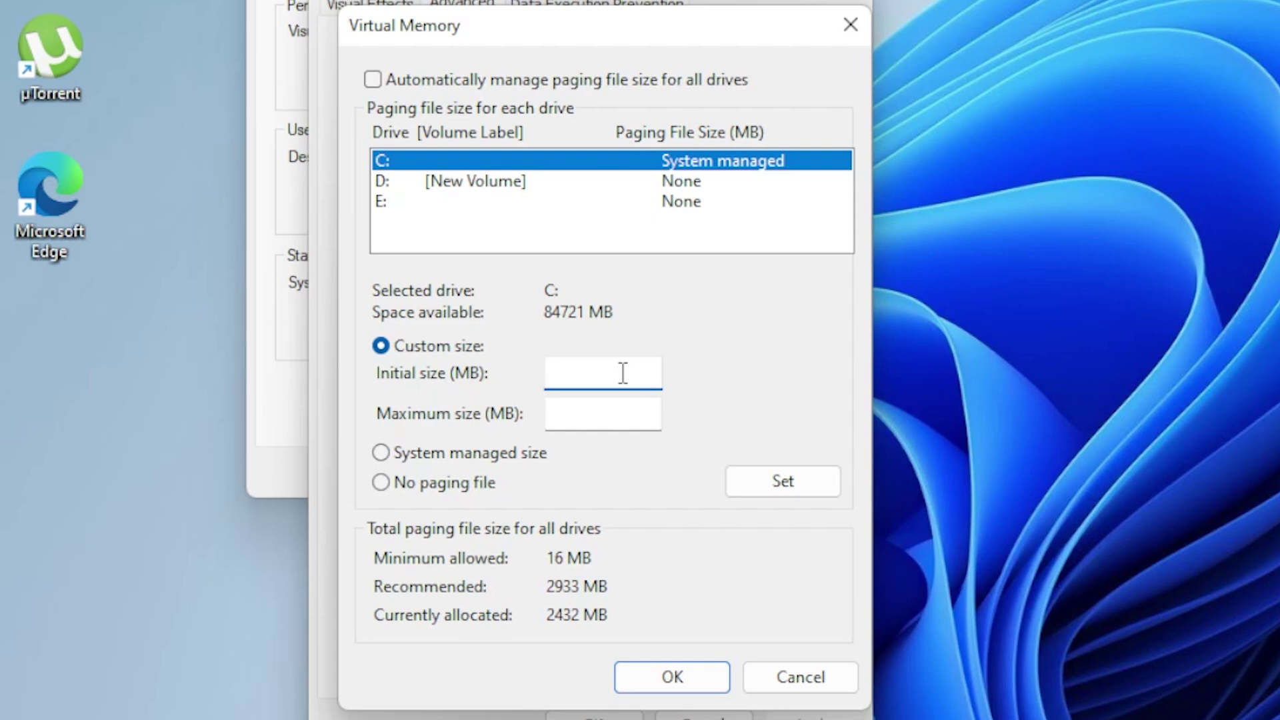
{"action": "left_click", "coordinate": [622, 412]}
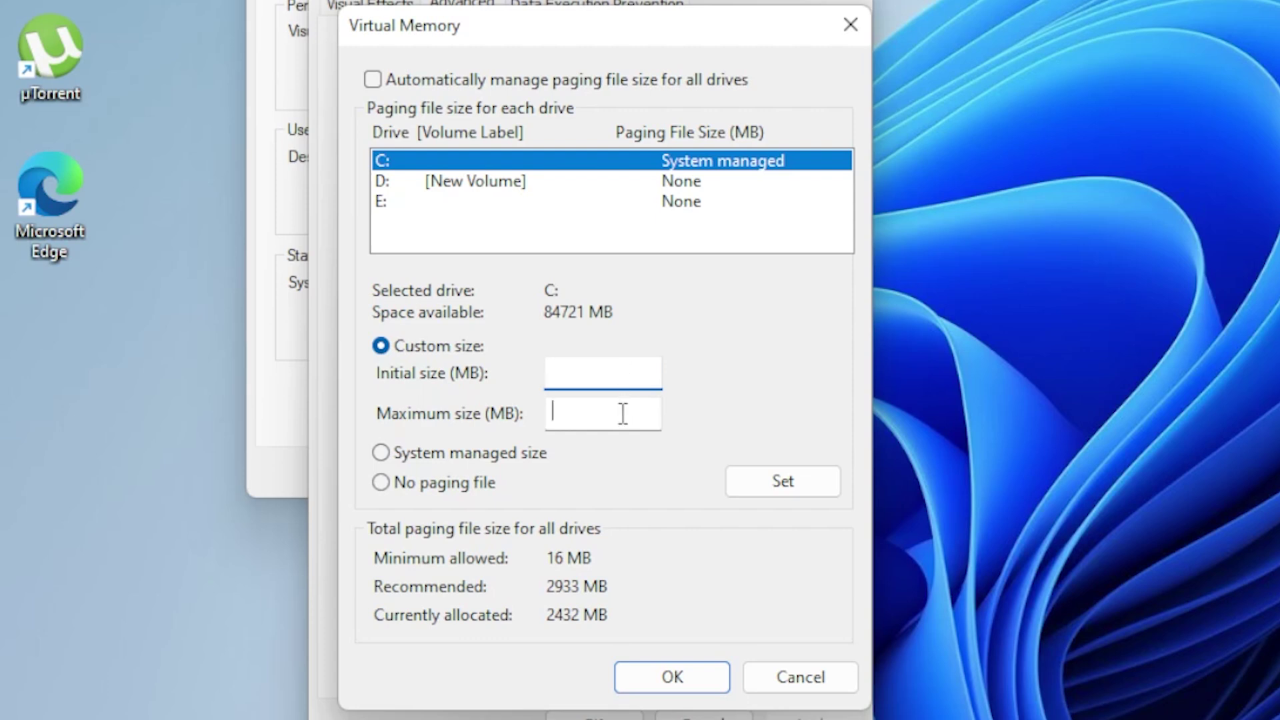
{"action": "left_click", "coordinate": [615, 375]}
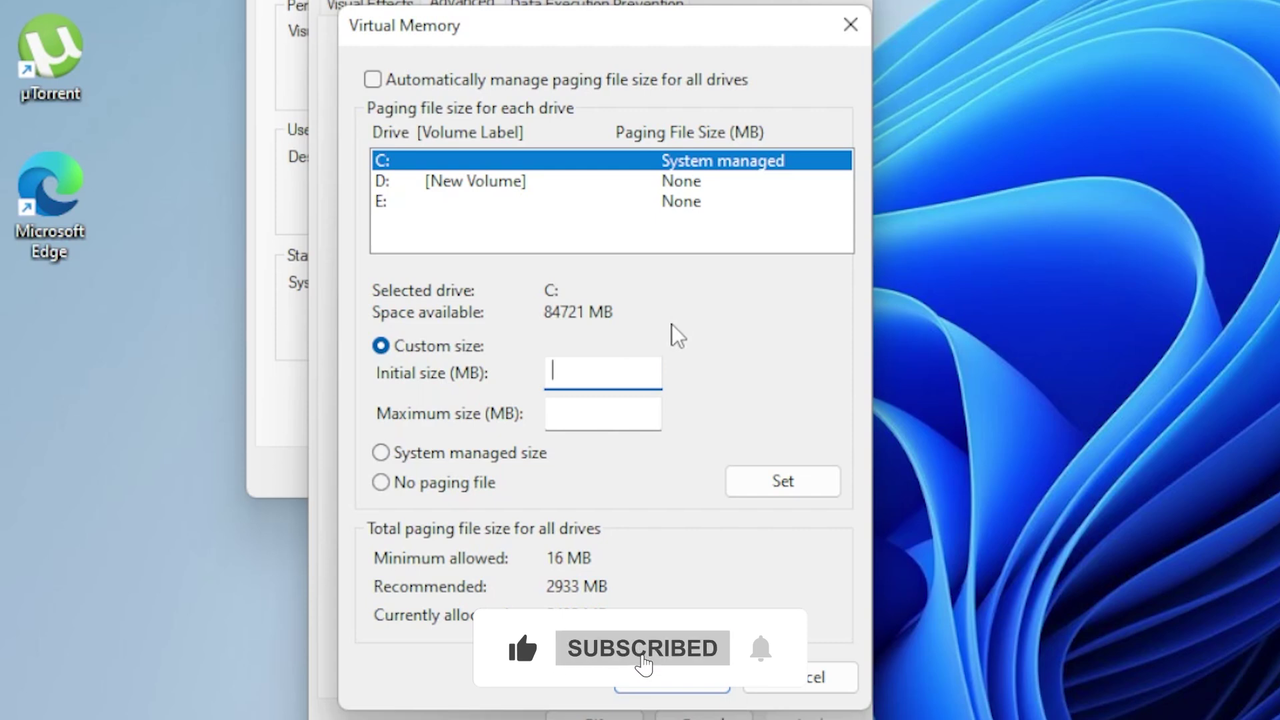
{"action": "type", "text": "12000"}
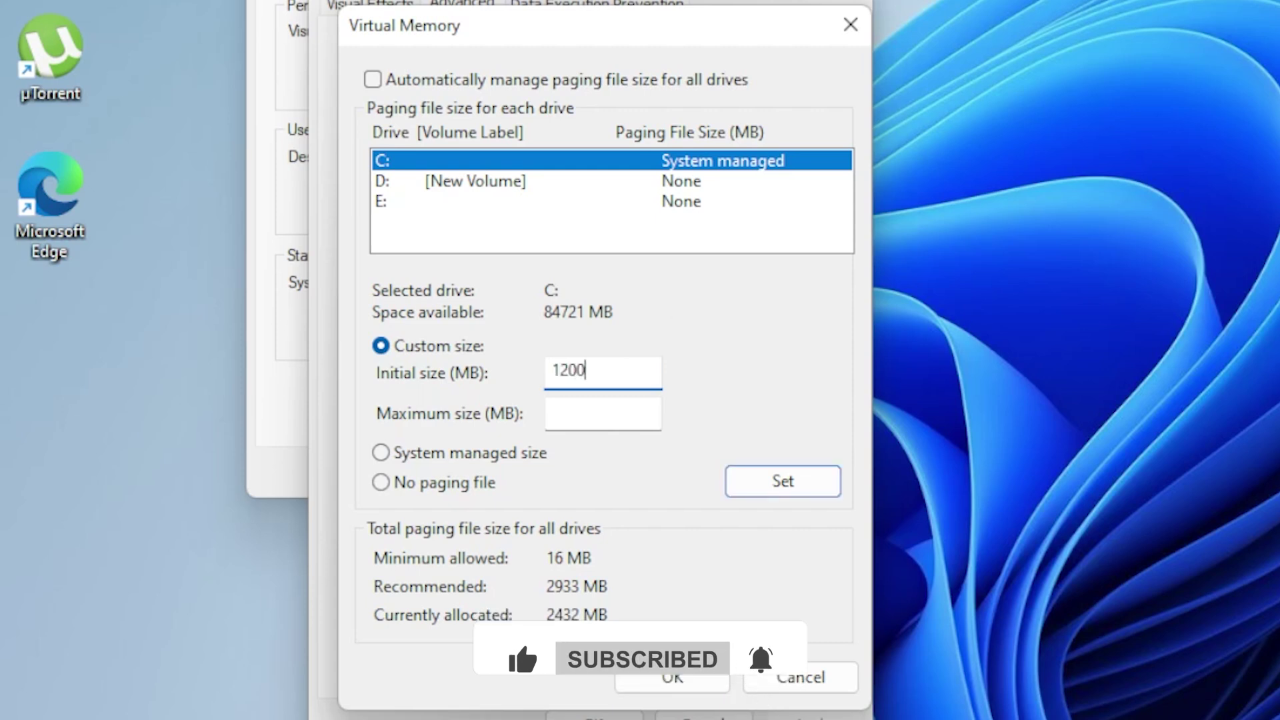
{"action": "left_click", "coordinate": [627, 415]}
{"action": "type", "text": "24000"}
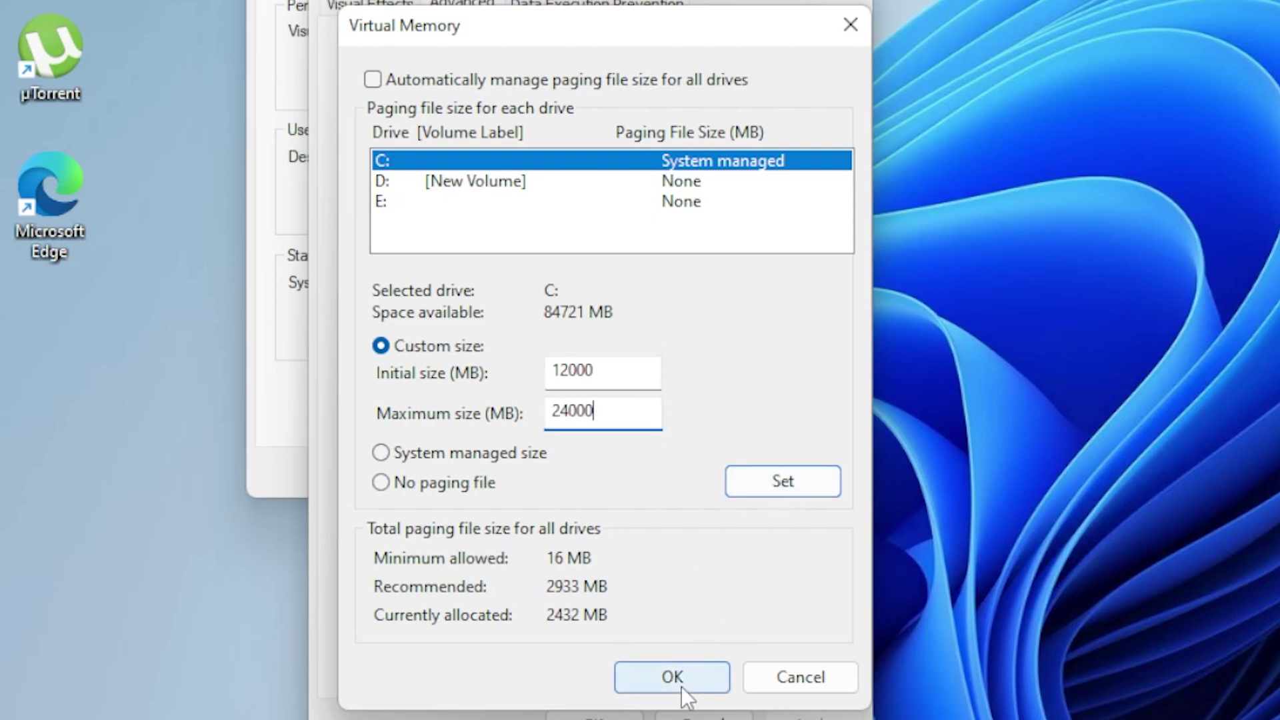
Confirm the virtual memory sizes and close Performance Options and System Properties
{"action": "left_click", "coordinate": [774, 685]}
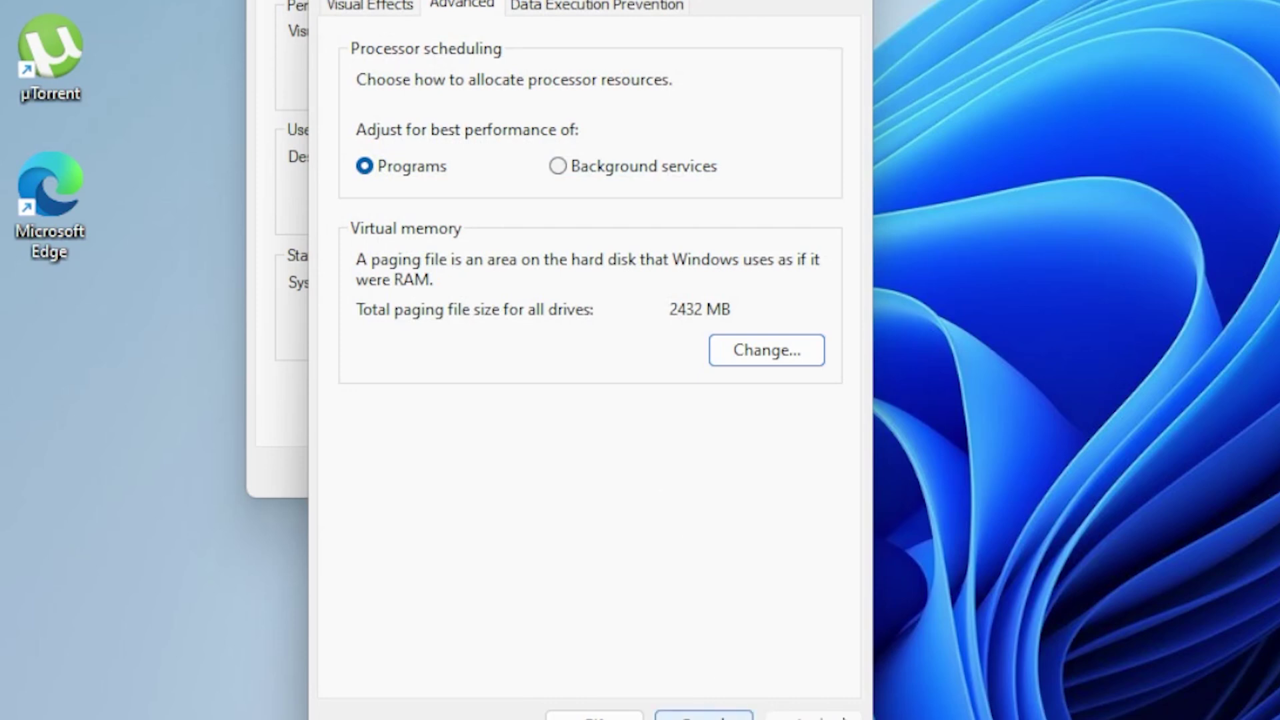
{"action": "left_click", "coordinate": [704, 715]}
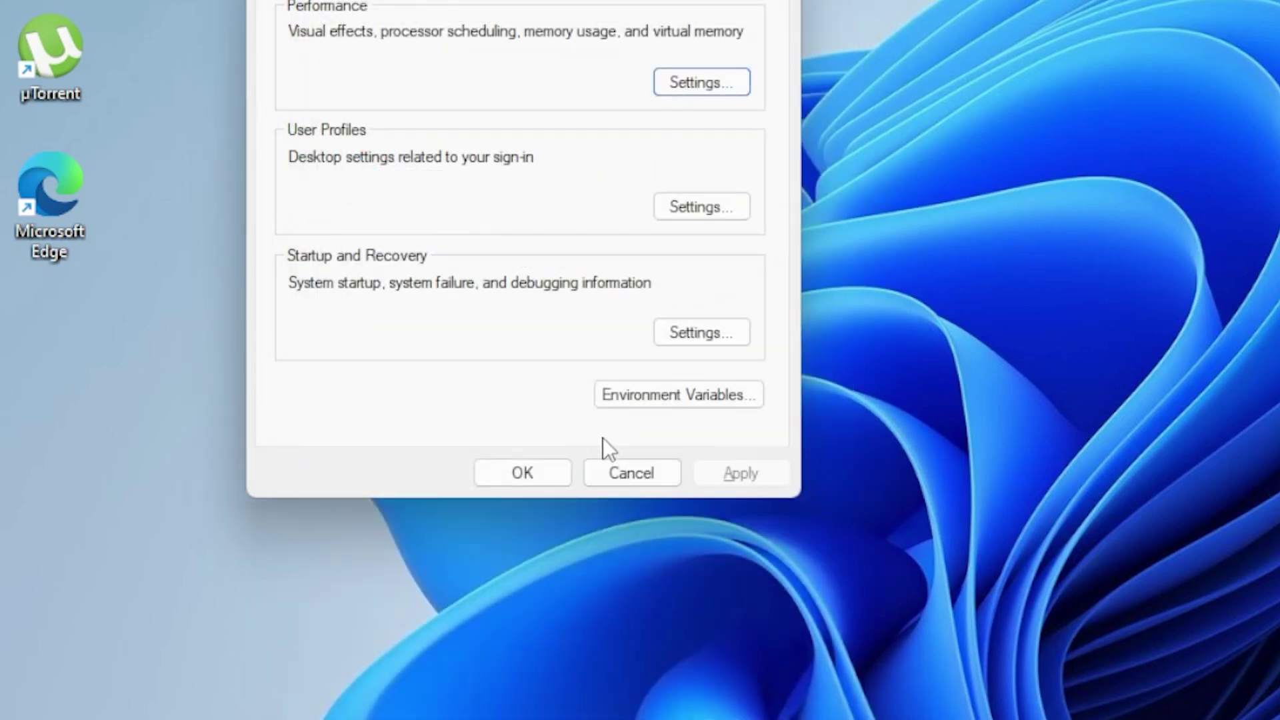
{"action": "left_click", "coordinate": [634, 478]}
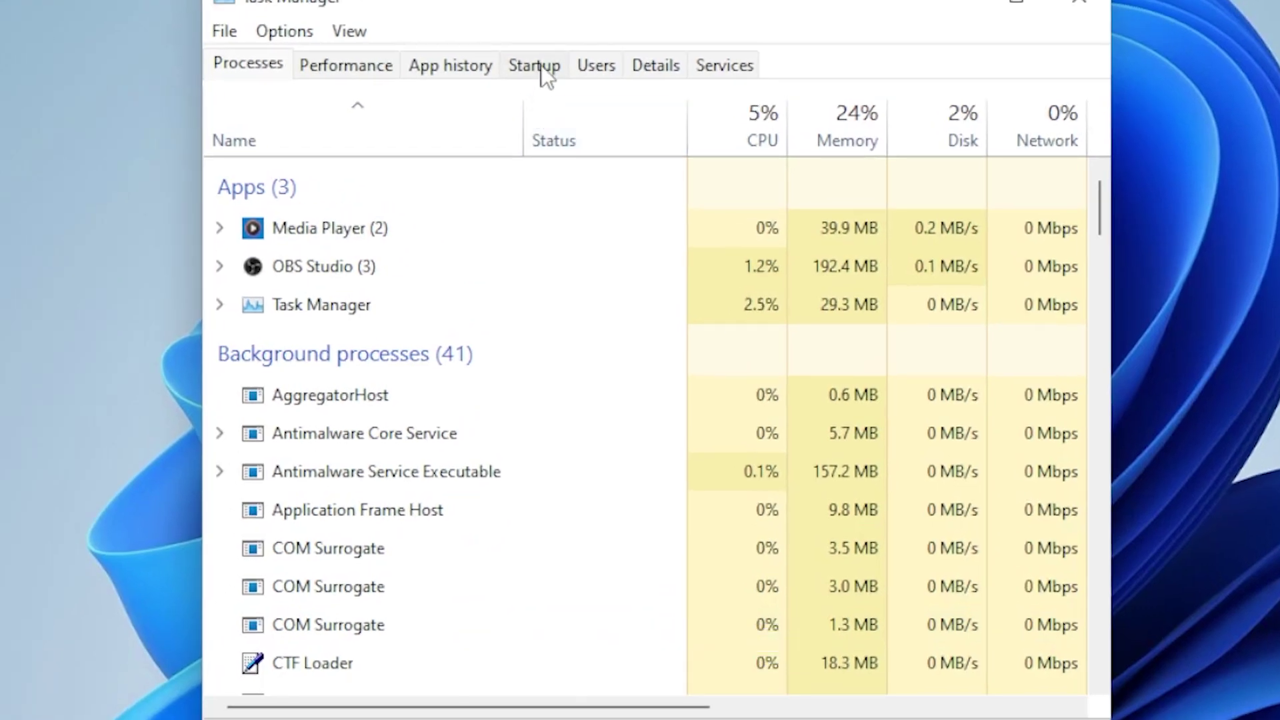
Check the startup options for µTorrent, Microsoft 365 Copilot, OneDrive and Teams, then close Task Manager
{"action": "left_click", "coordinate": [541, 65]}
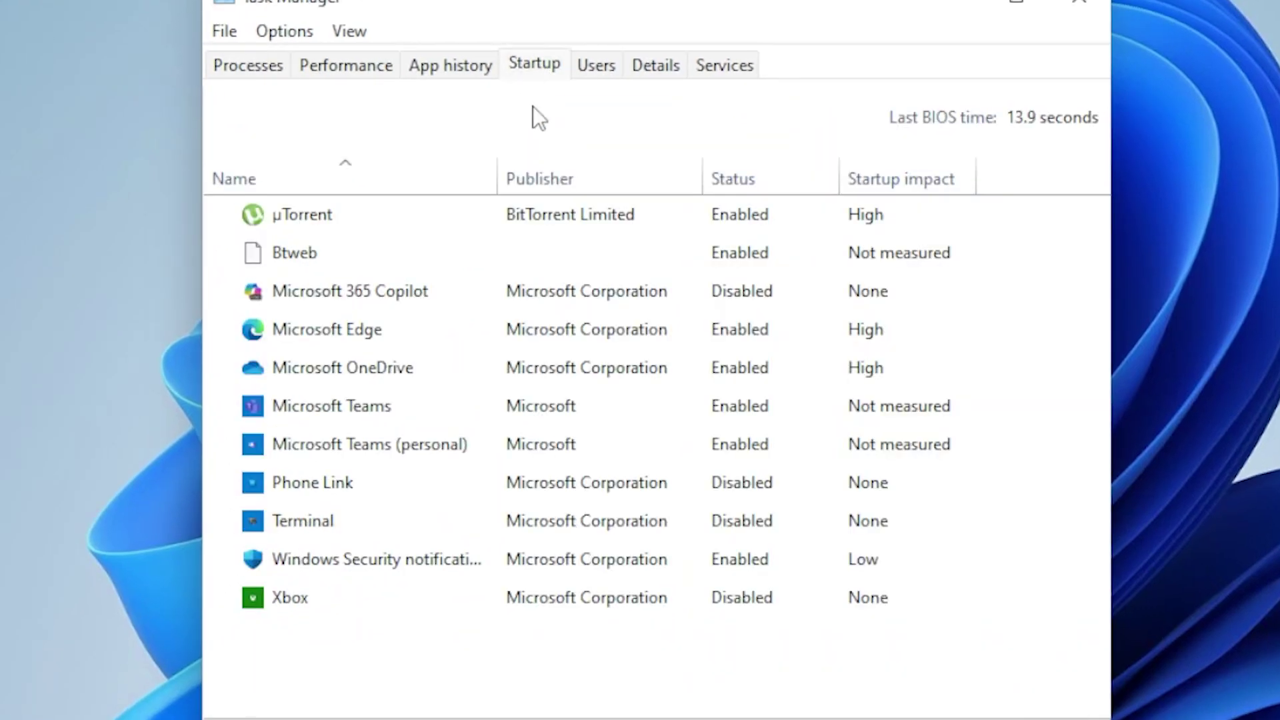
{"action": "right_click", "coordinate": [347, 218]}
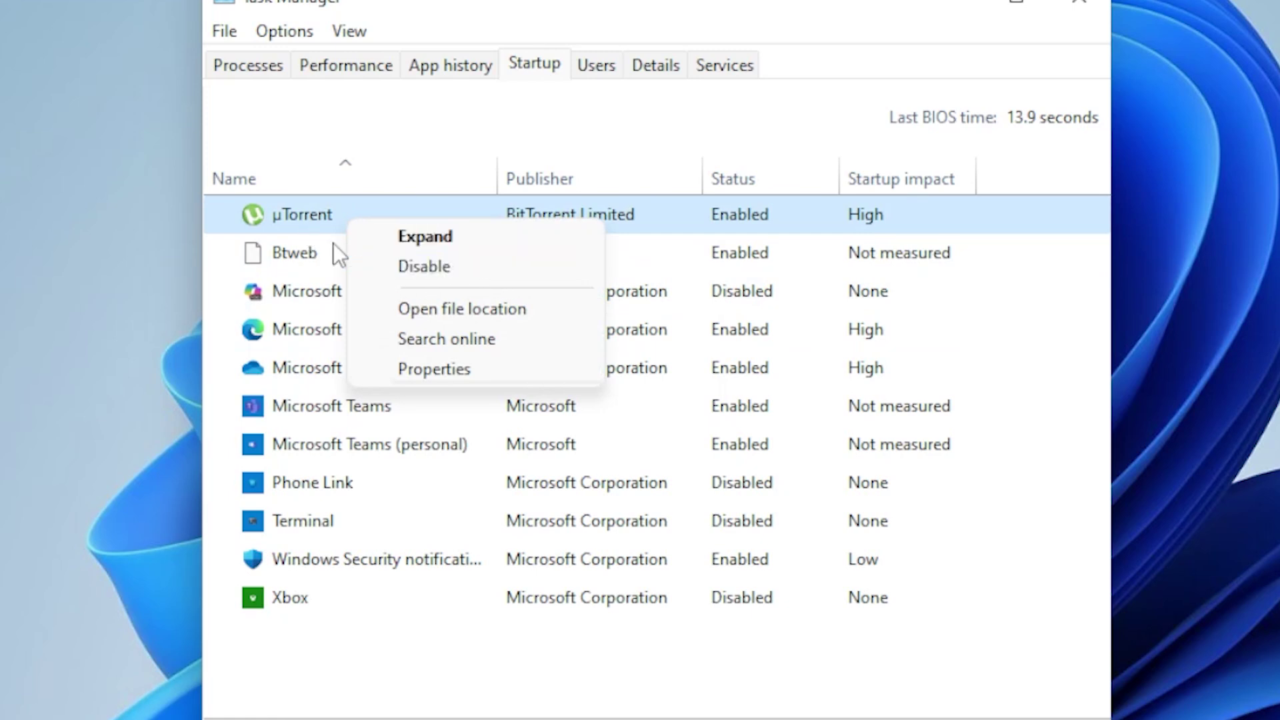
{"action": "left_click", "coordinate": [341, 261]}
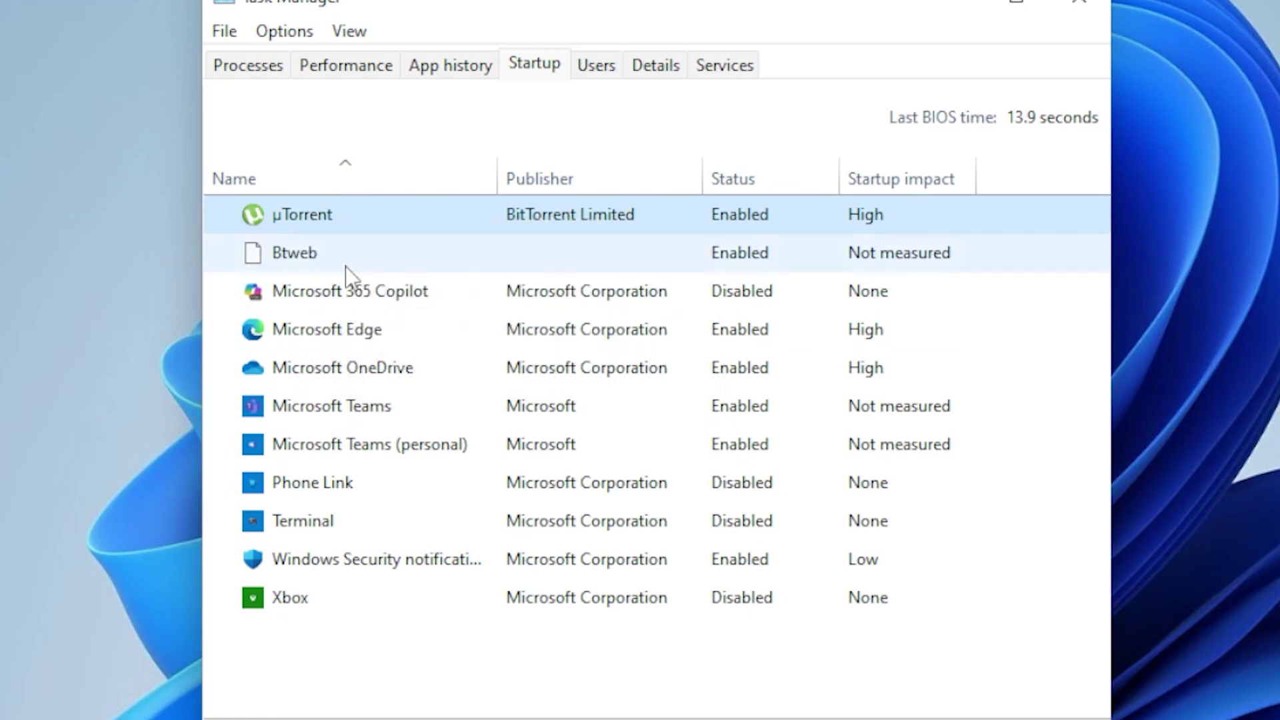
{"action": "right_click", "coordinate": [408, 301]}
{"action": "left_click", "coordinate": [365, 378]}
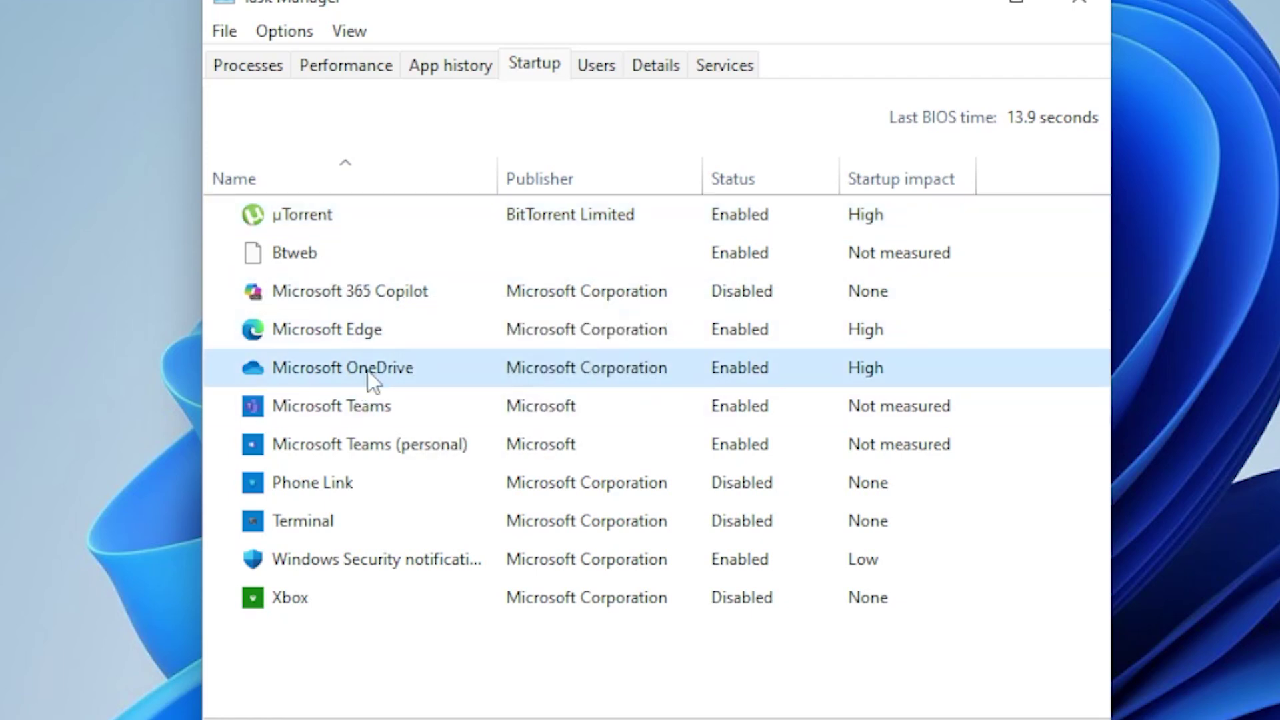
{"action": "right_click", "coordinate": [370, 370]}
{"action": "left_click", "coordinate": [339, 407]}
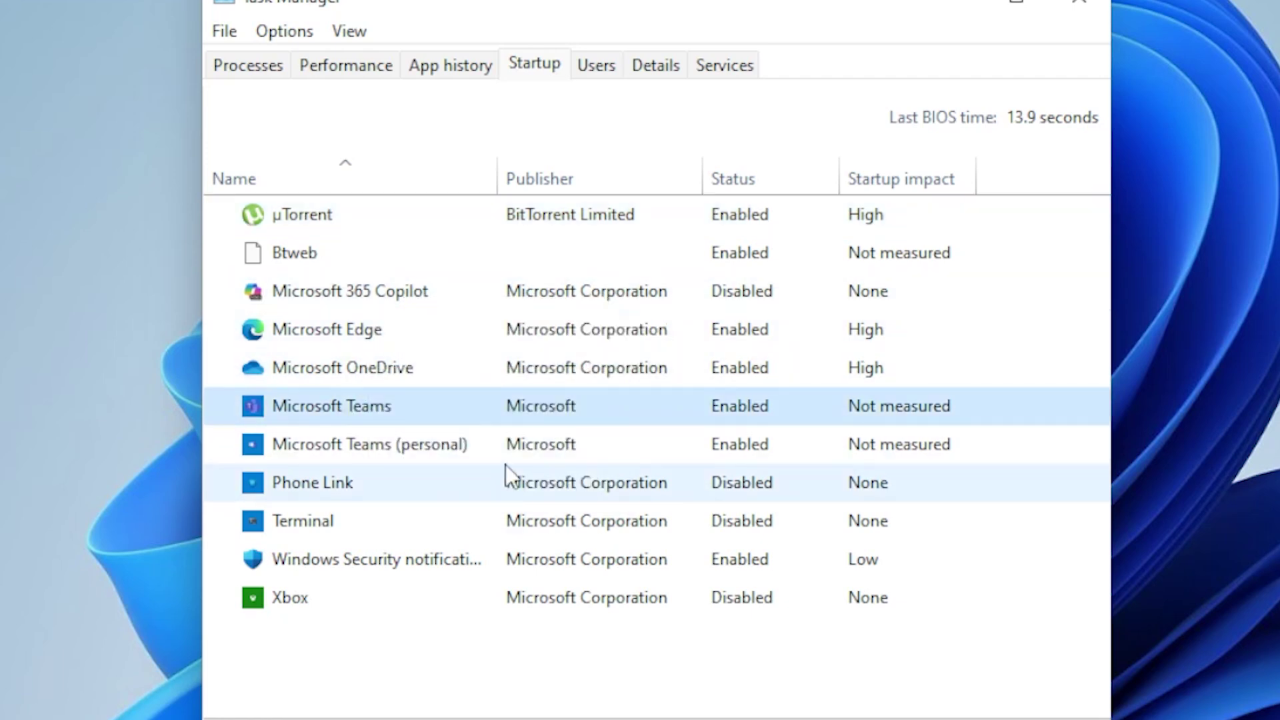
{"action": "right_click", "coordinate": [413, 410]}
{"action": "left_click", "coordinate": [443, 337]}
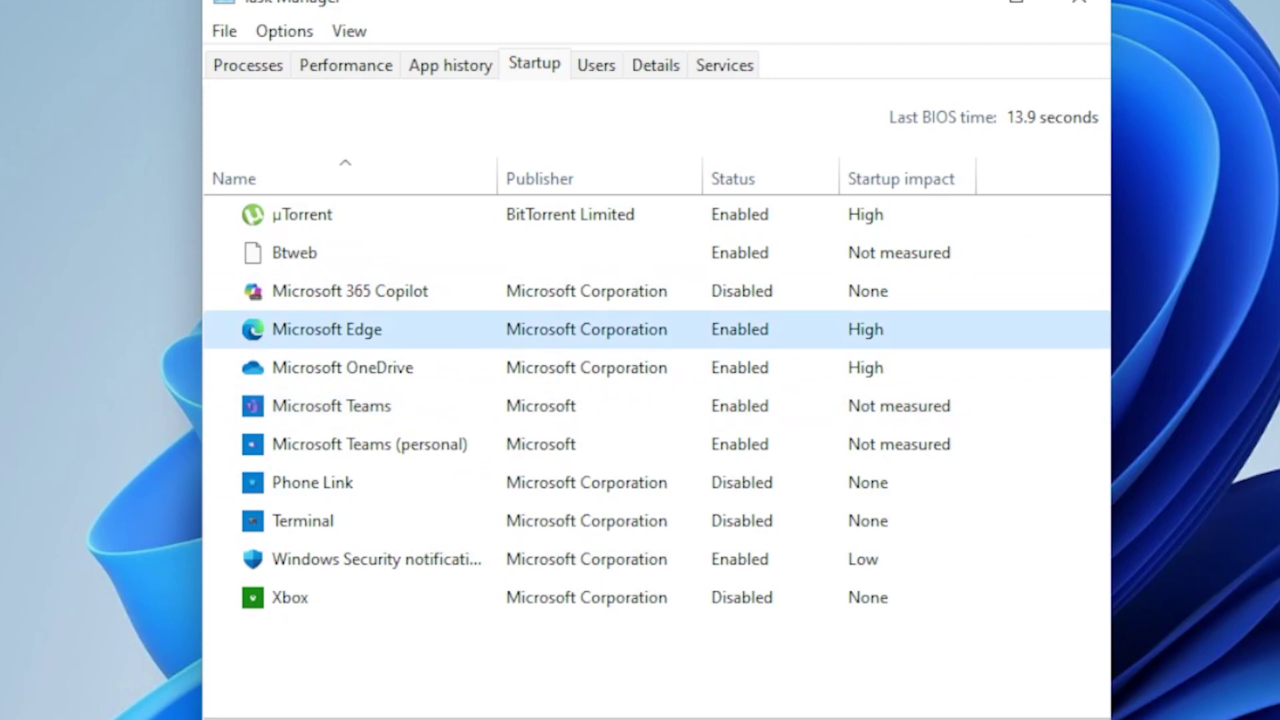
{"action": "left_click", "coordinate": [1080, 4]}
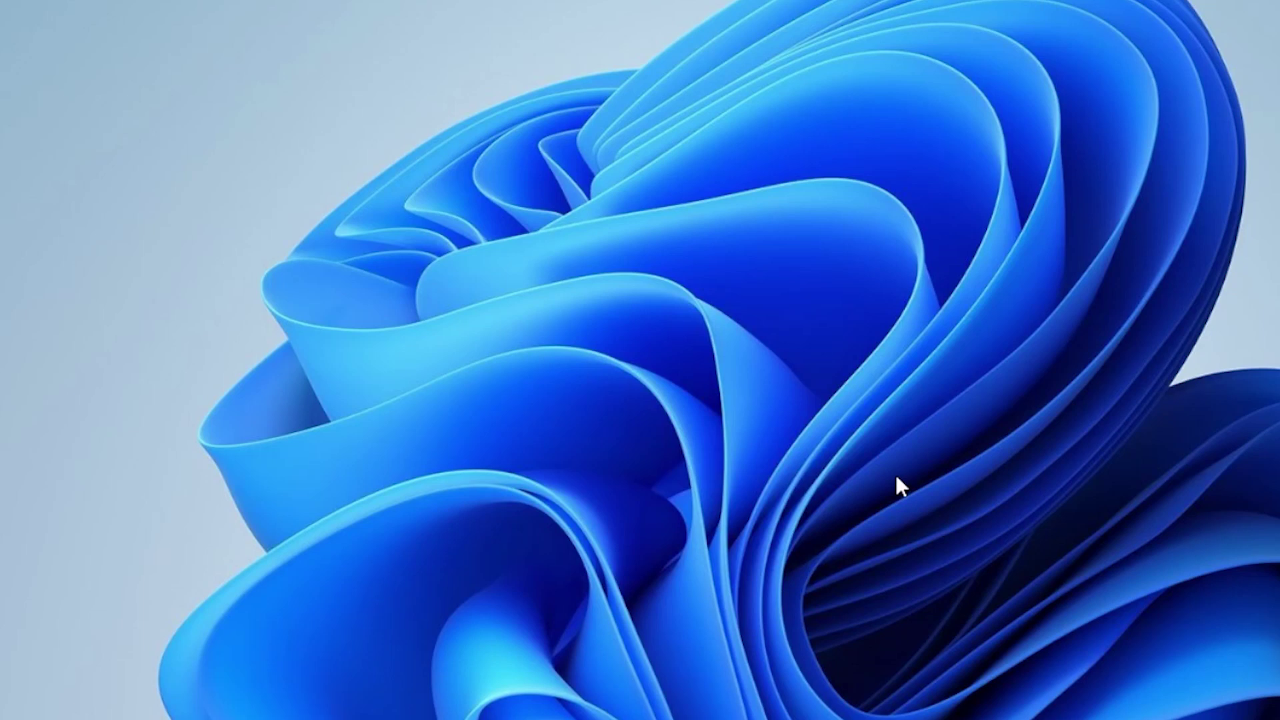
Search for cmd and launch Command Prompt as administrator, approving the UAC prompt
{"action": "key", "text": "super"}
{"action": "type", "text": "cmd"}
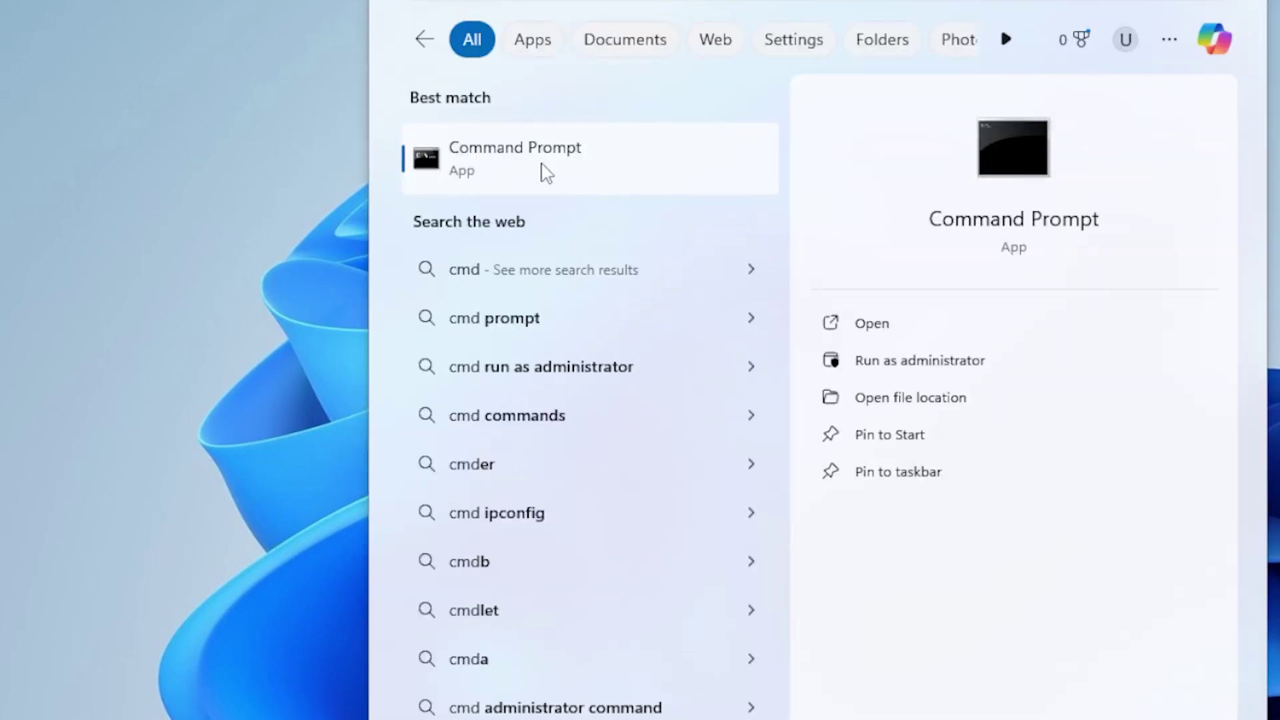
{"action": "right_click", "coordinate": [540, 163]}
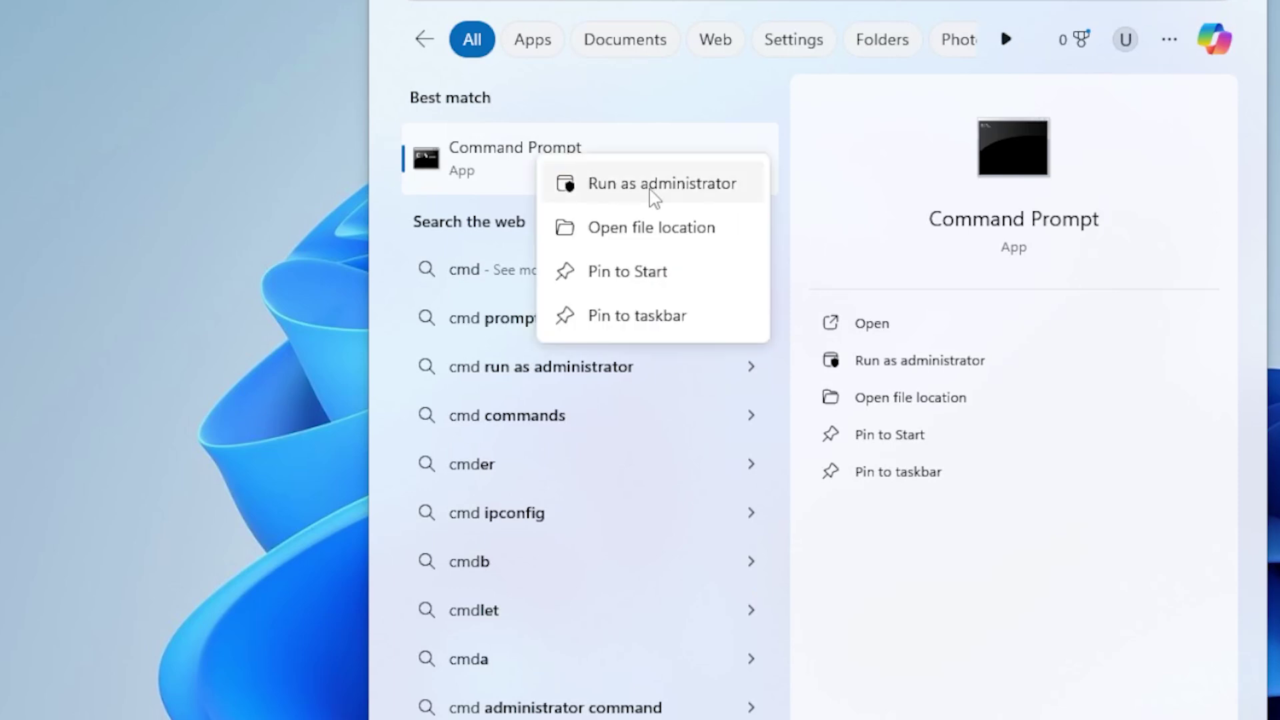
{"action": "left_click", "coordinate": [678, 195]}
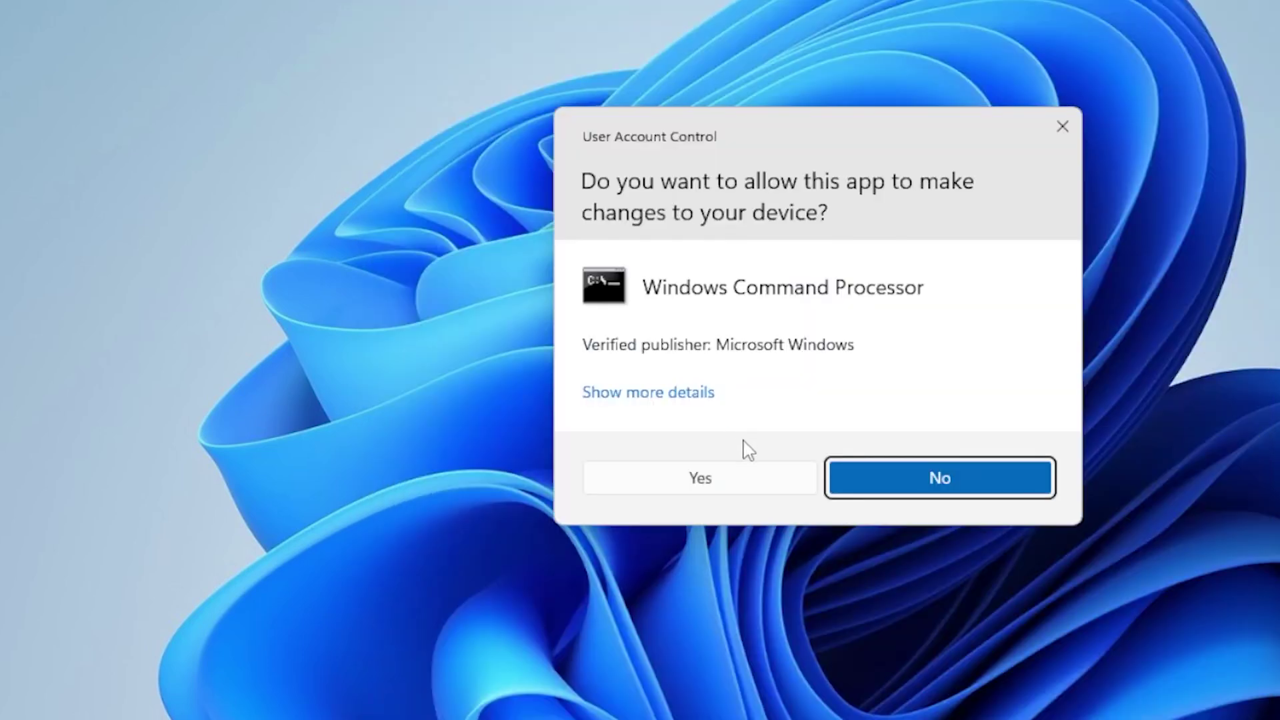
{"action": "left_click", "coordinate": [762, 480]}
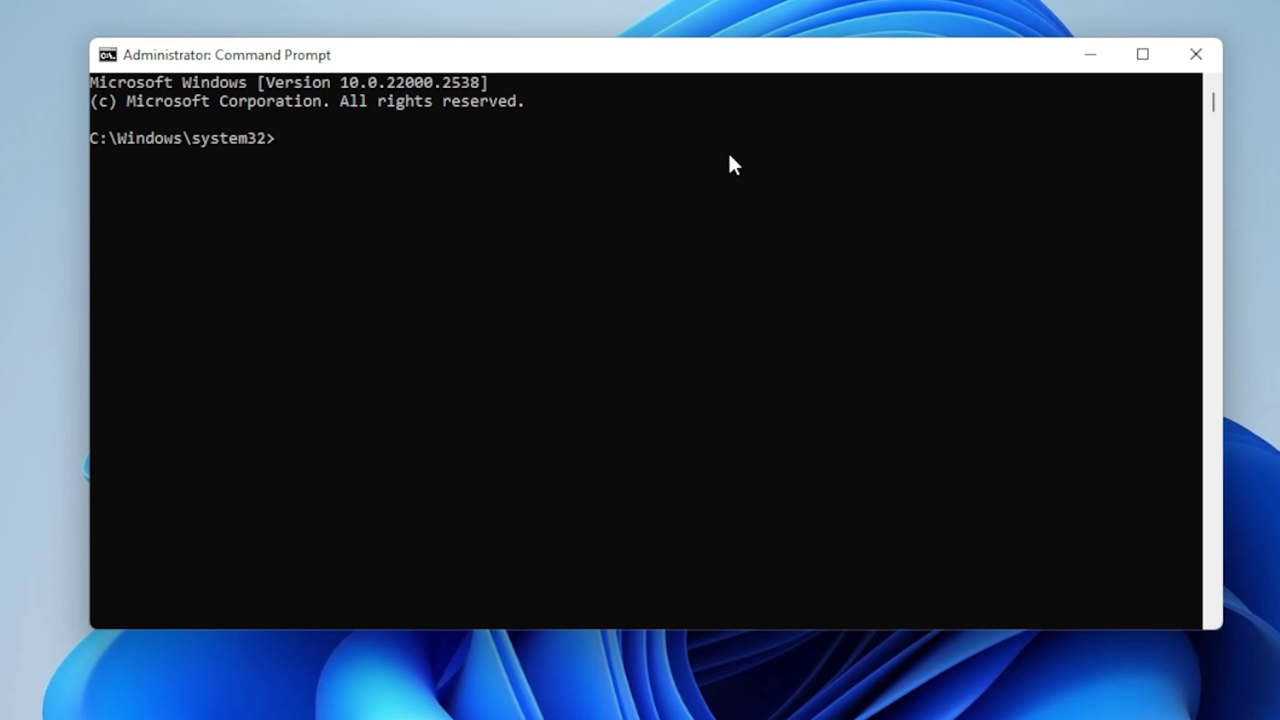
Run sfc /scannow and DISM /online /cleanup-Image /scanhealth, then type the /restorehealth command
{"action": "type", "text": "sfc /"}
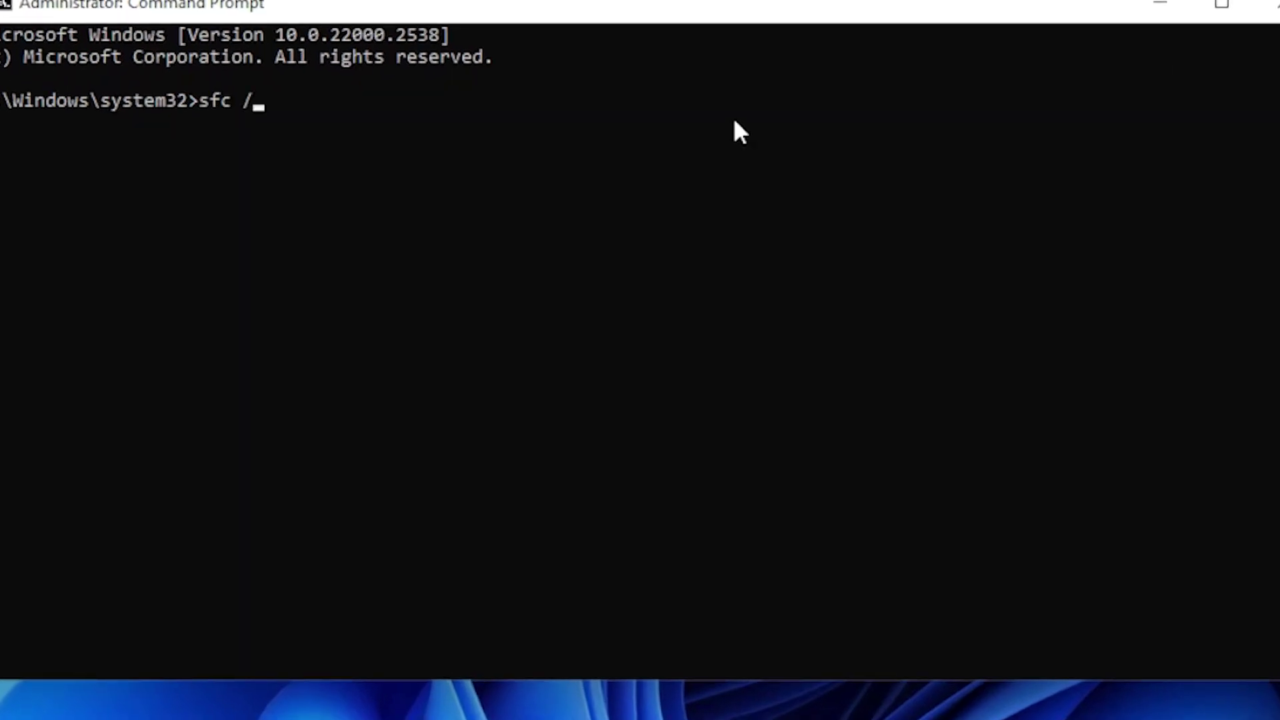
{"action": "type", "text": "scannow"}
{"action": "key", "text": "Return"}
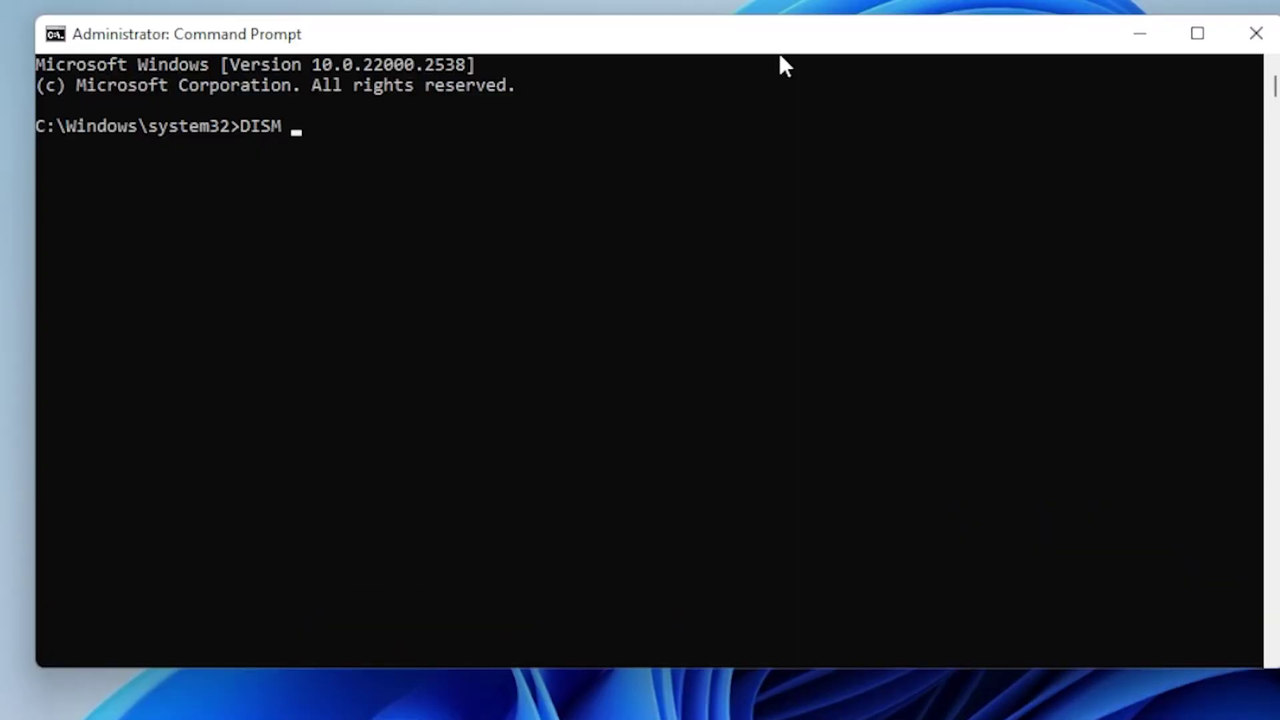
{"action": "type", "text": "online /"}
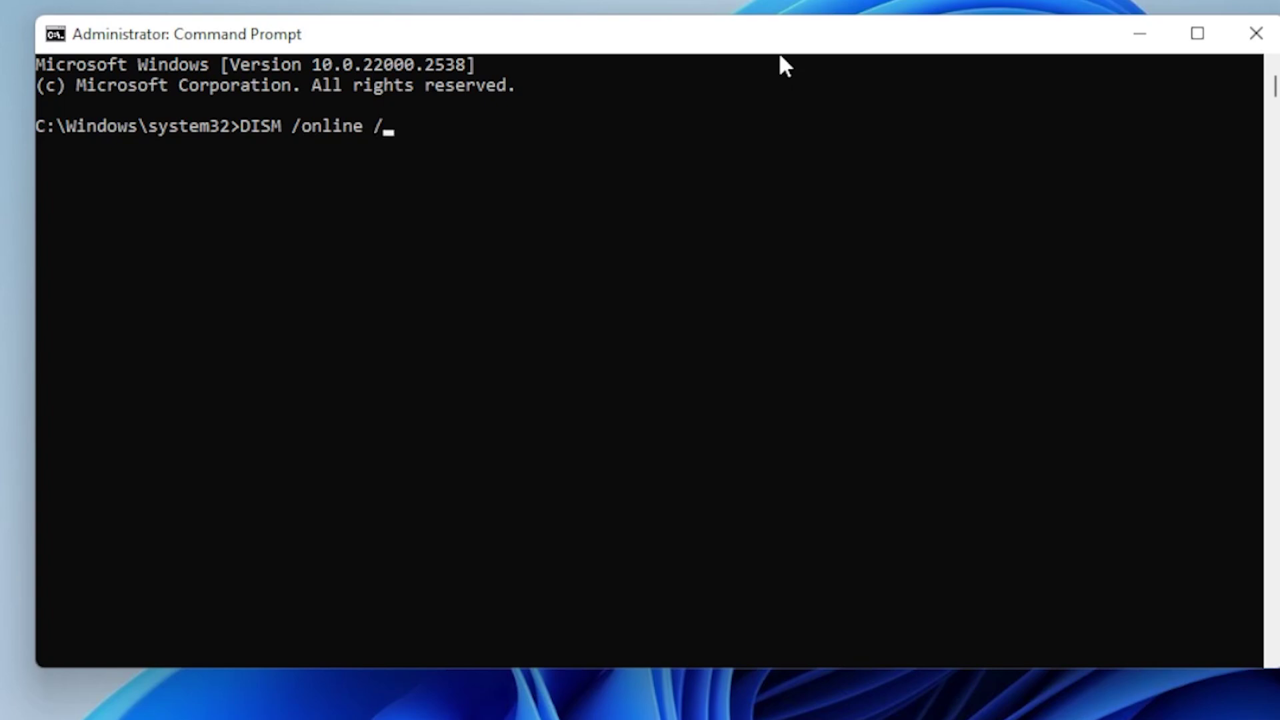
{"action": "type", "text": "cleanup-Image"}
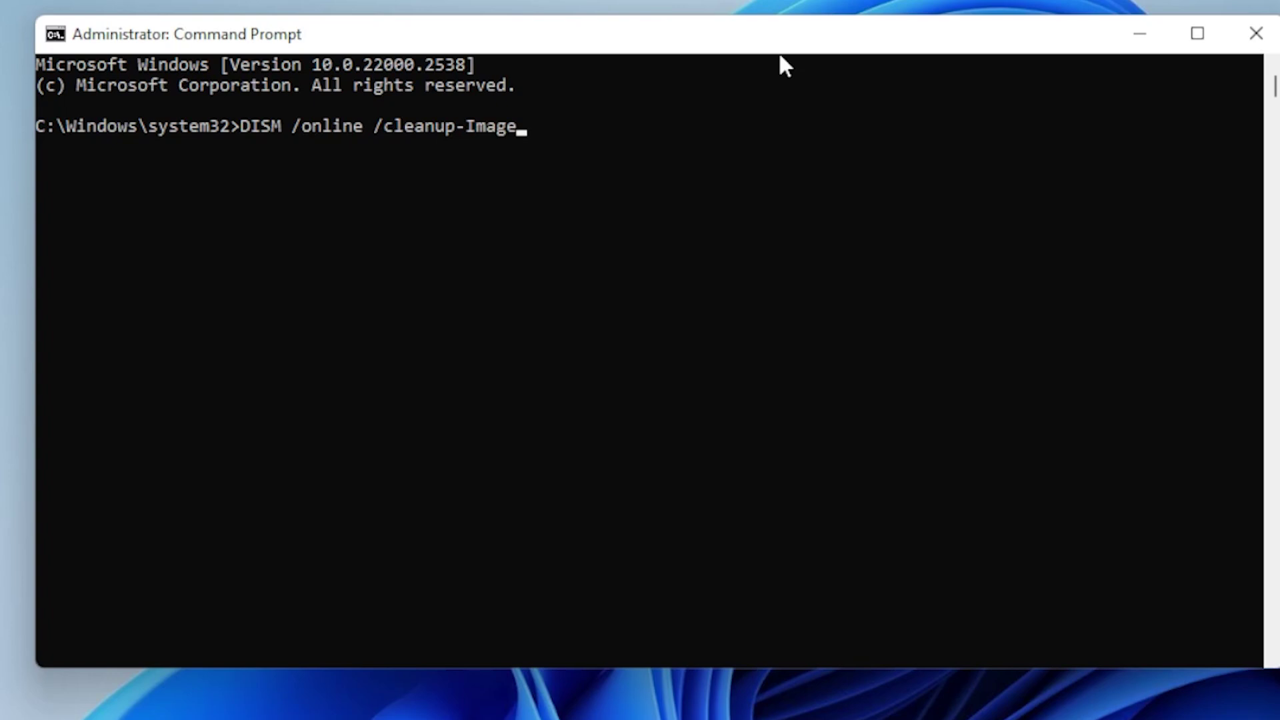
{"action": "type", "text": " /scanhealth"}
{"action": "key", "text": "Return"}
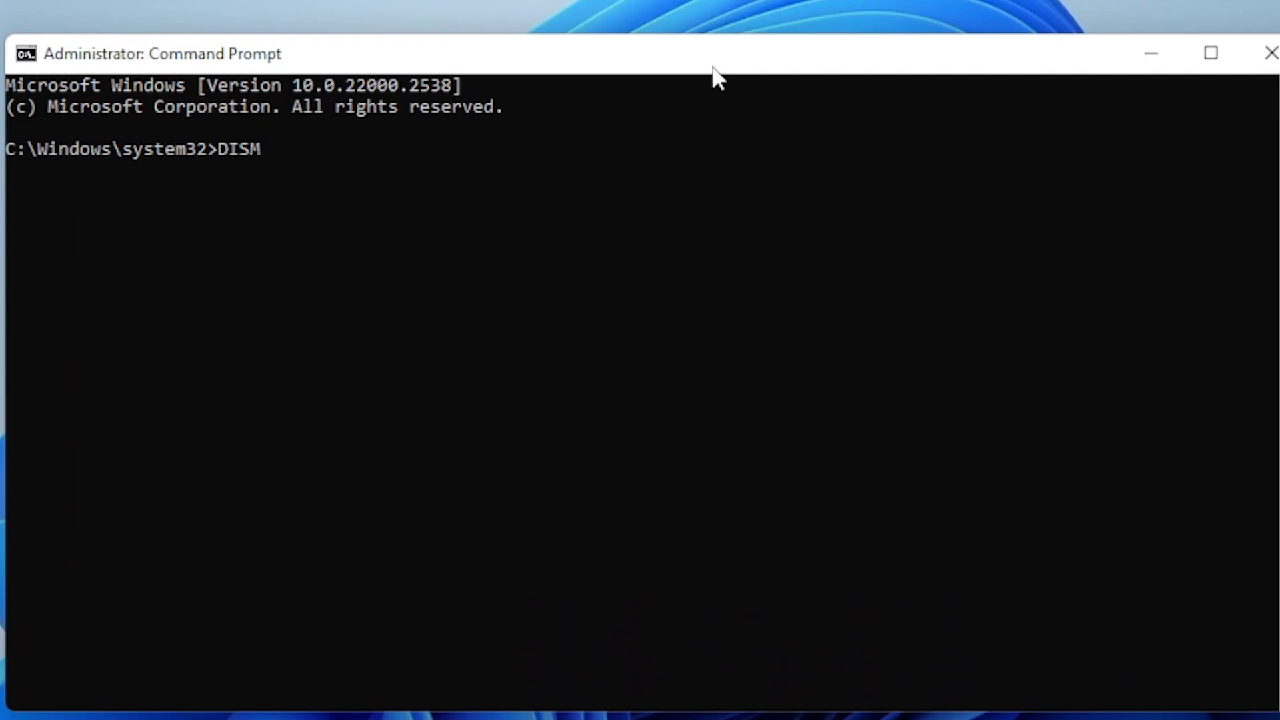
{"action": "type", "text": "line /cleanu"}
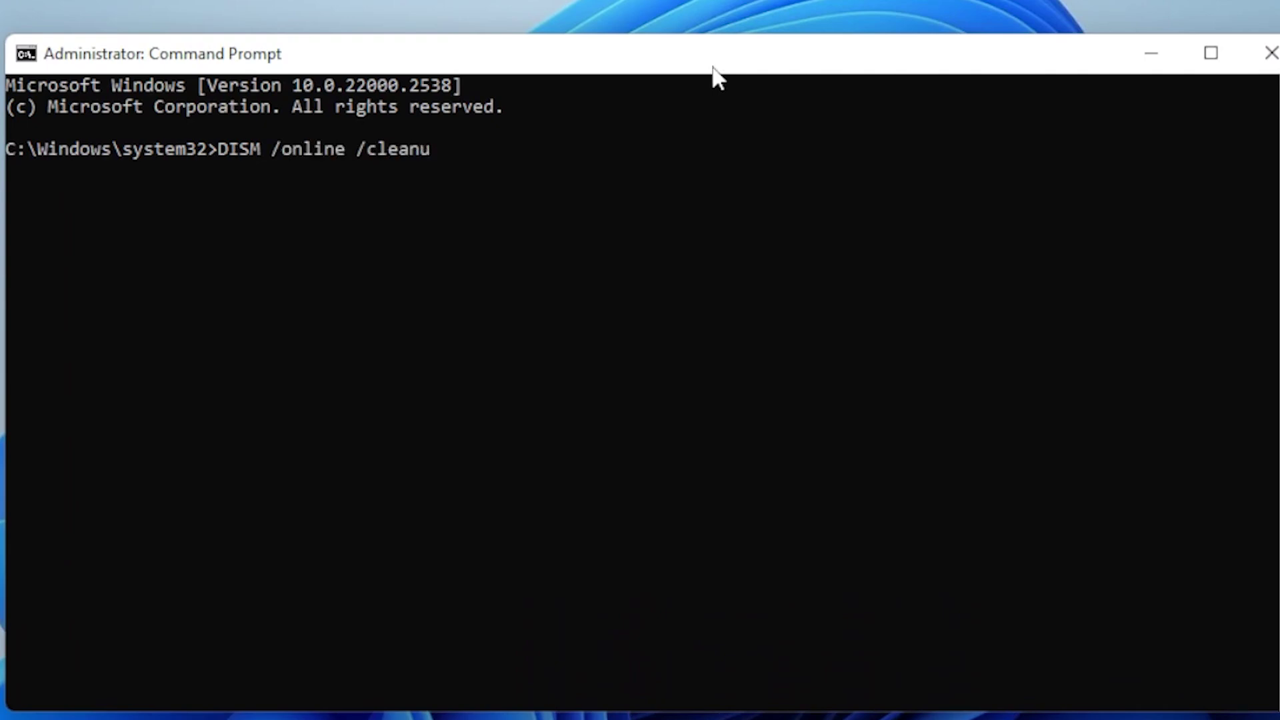
{"action": "type", "text": "p-ima"}
{"action": "key", "text": "BackSpace"}
{"action": "key", "text": "BackSpace"}
{"action": "key", "text": "BackSpace"}
{"action": "type", "text": "Image"}
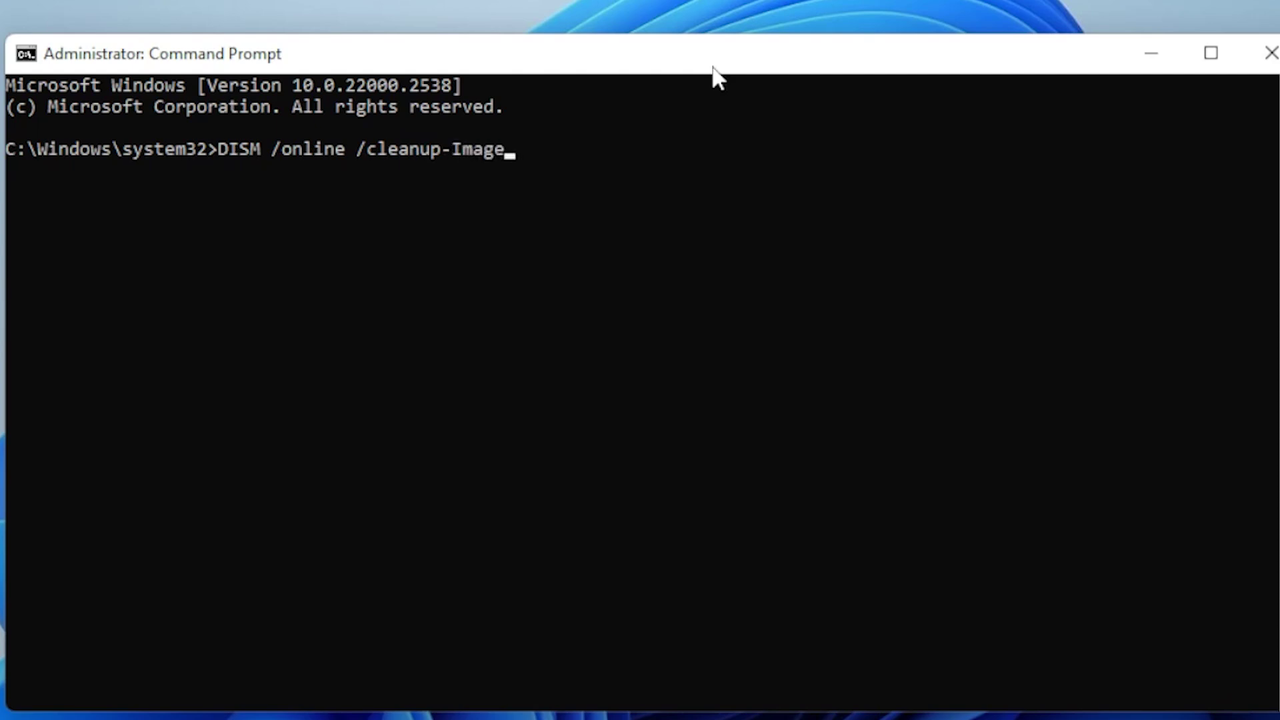
{"action": "type", "text": " /"}
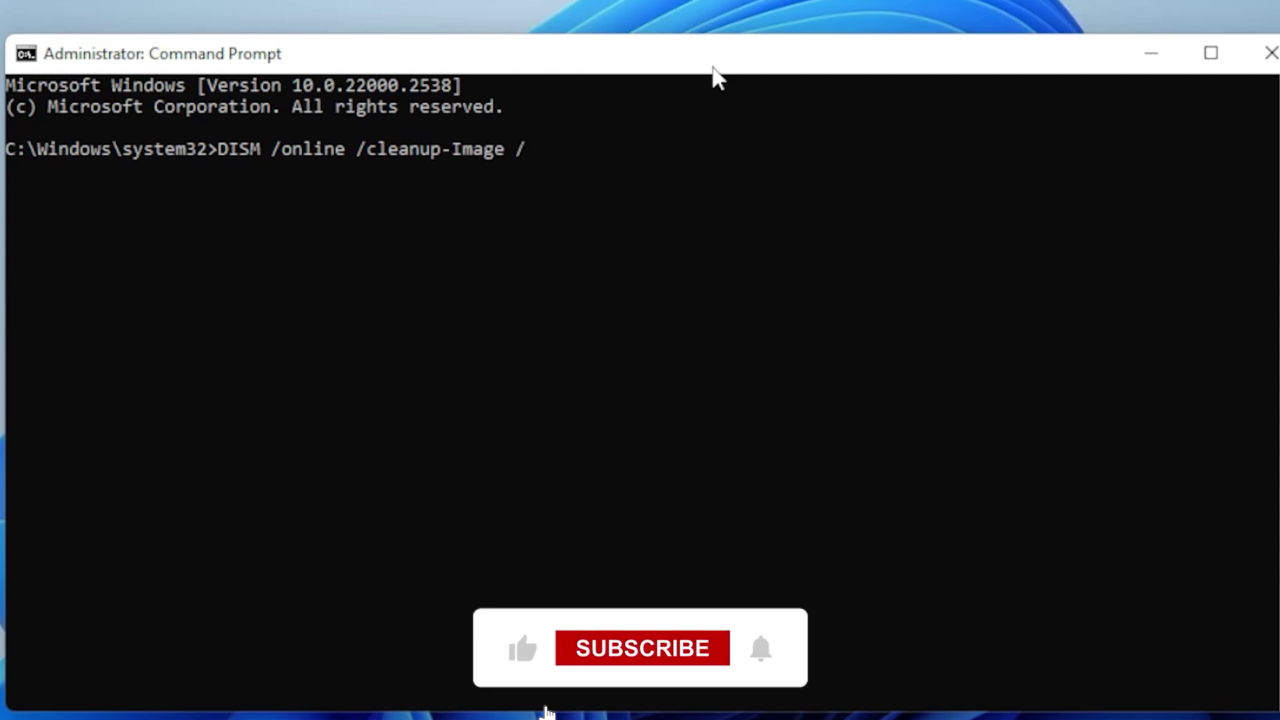
{"action": "type", "text": "restorehealth"}
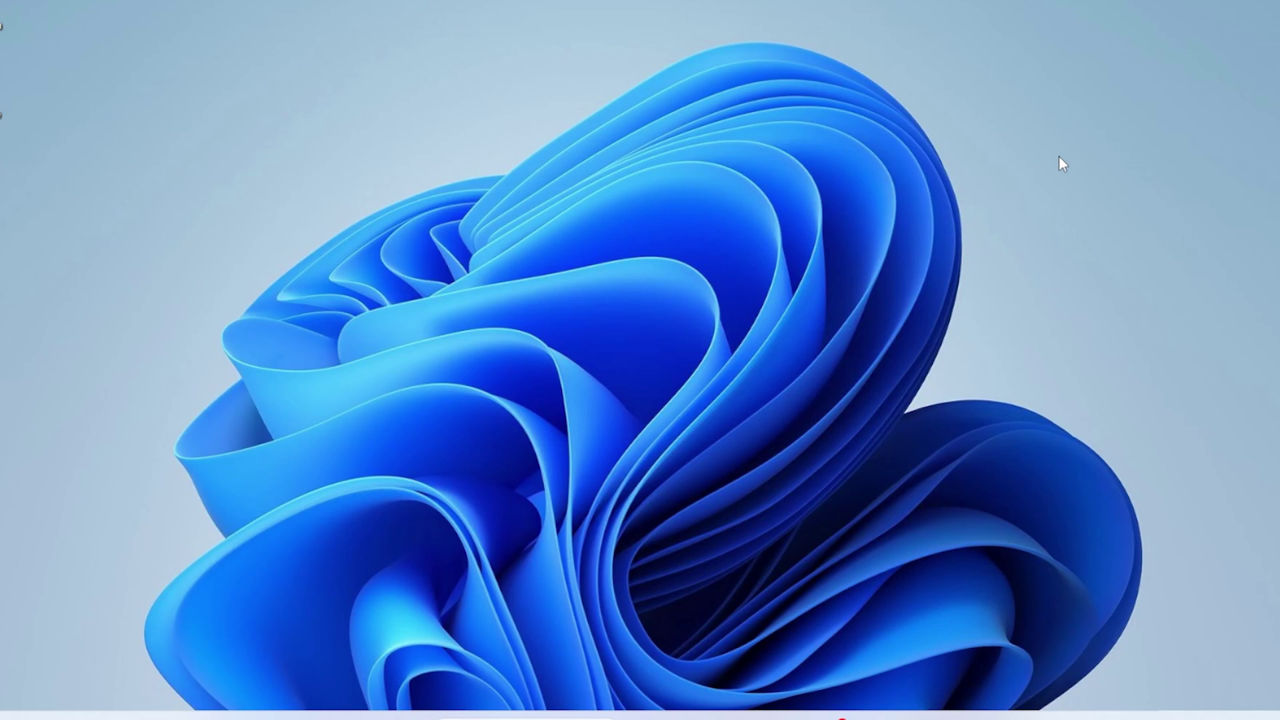
Launch Registry Editor with regedit from the Run dialog and approve the permission prompt
{"action": "key", "text": "super+r"}
{"action": "type", "text": "r"}
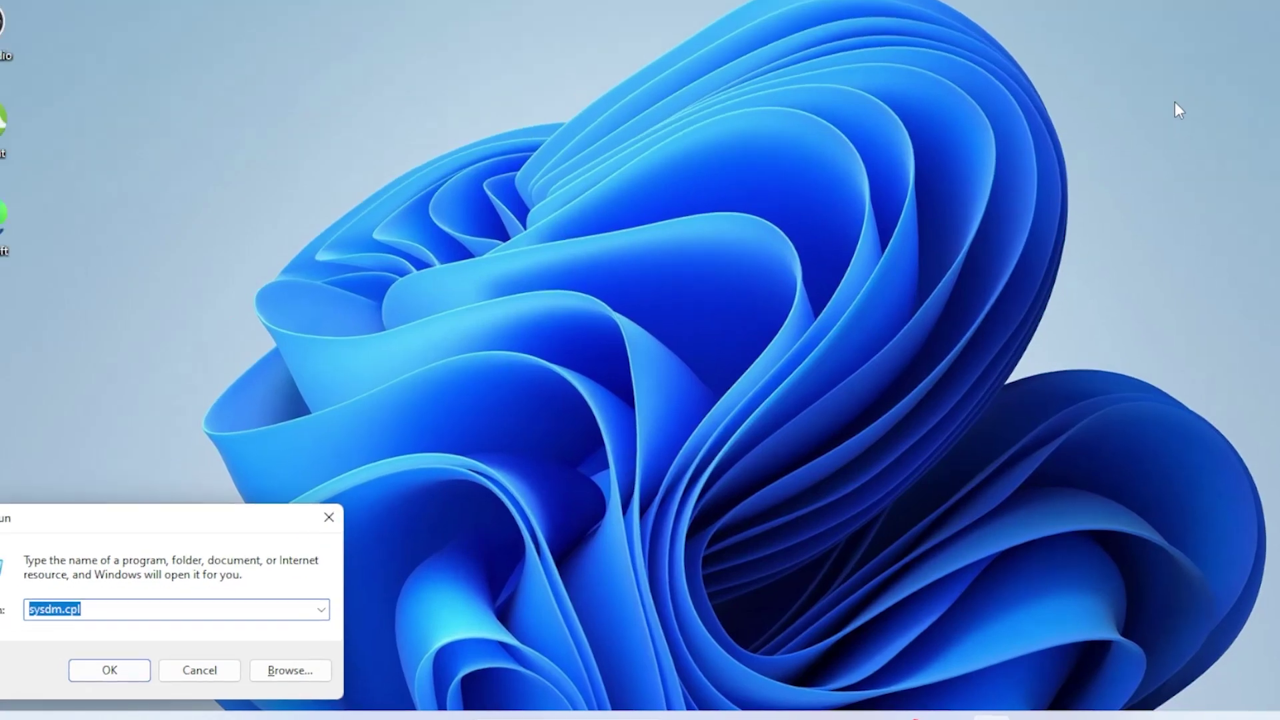
{"action": "type", "text": "egedit"}
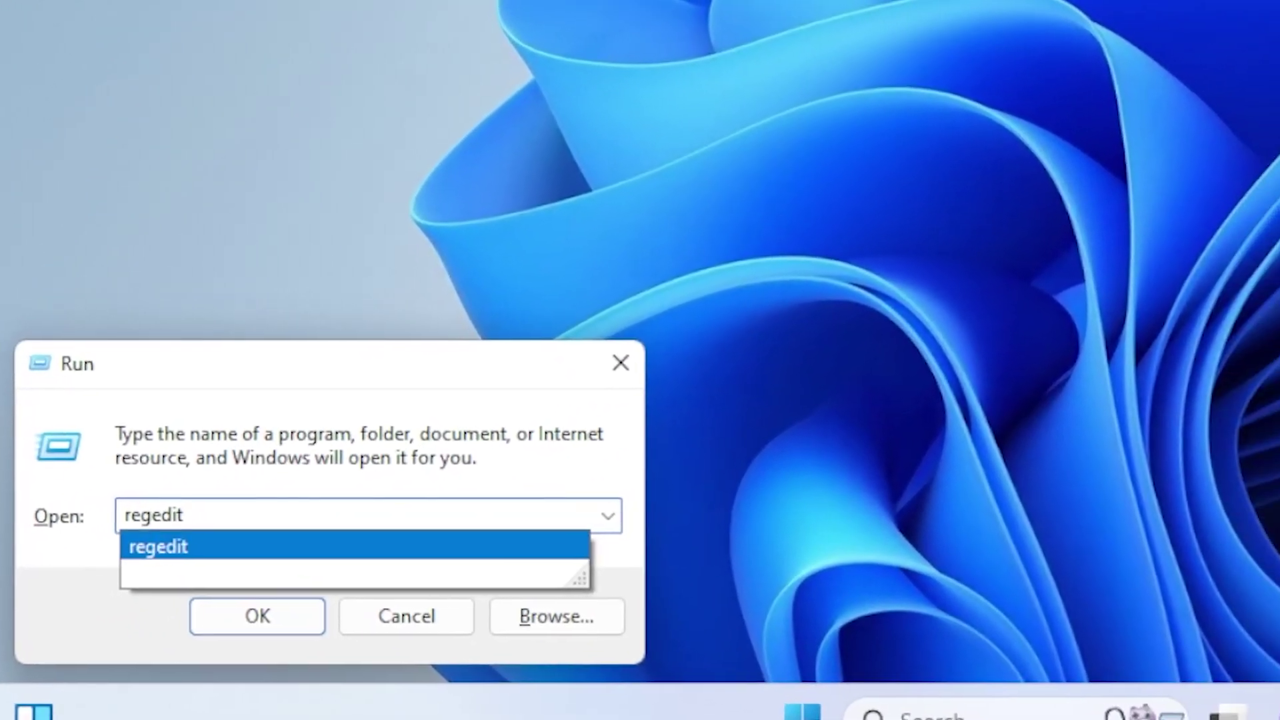
{"action": "key", "text": "Return"}
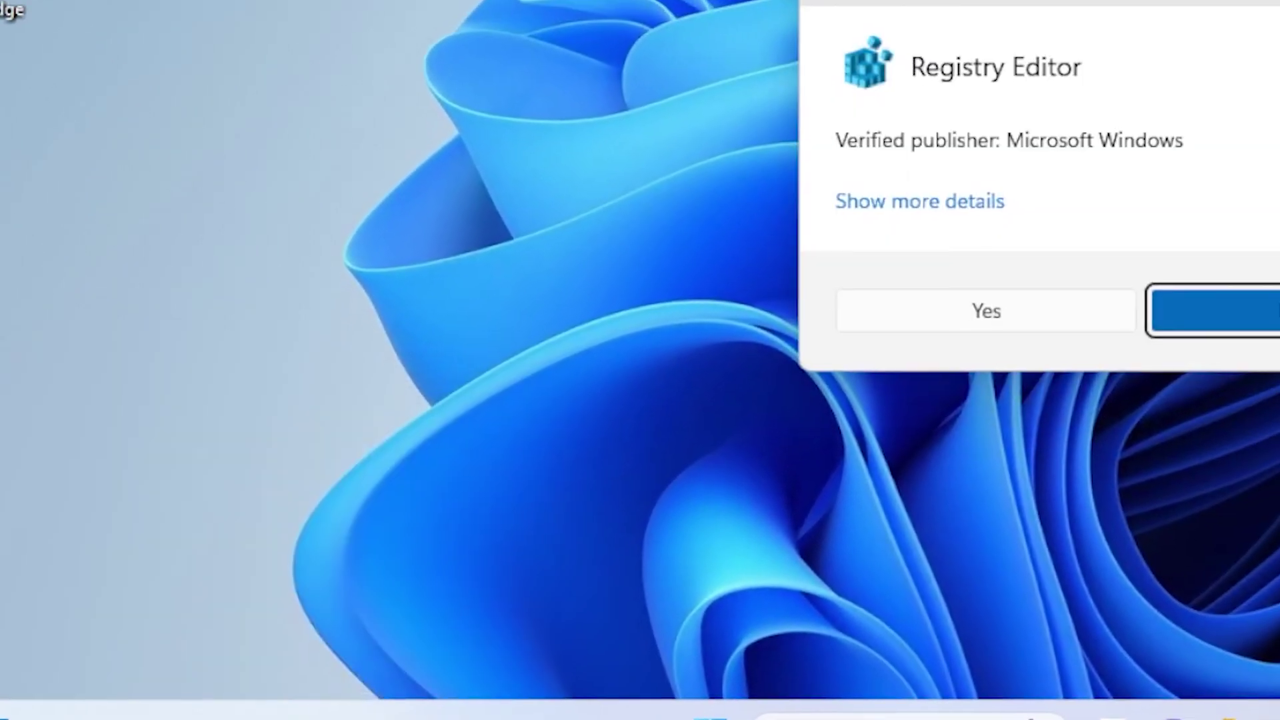
{"action": "left_click", "coordinate": [961, 310]}
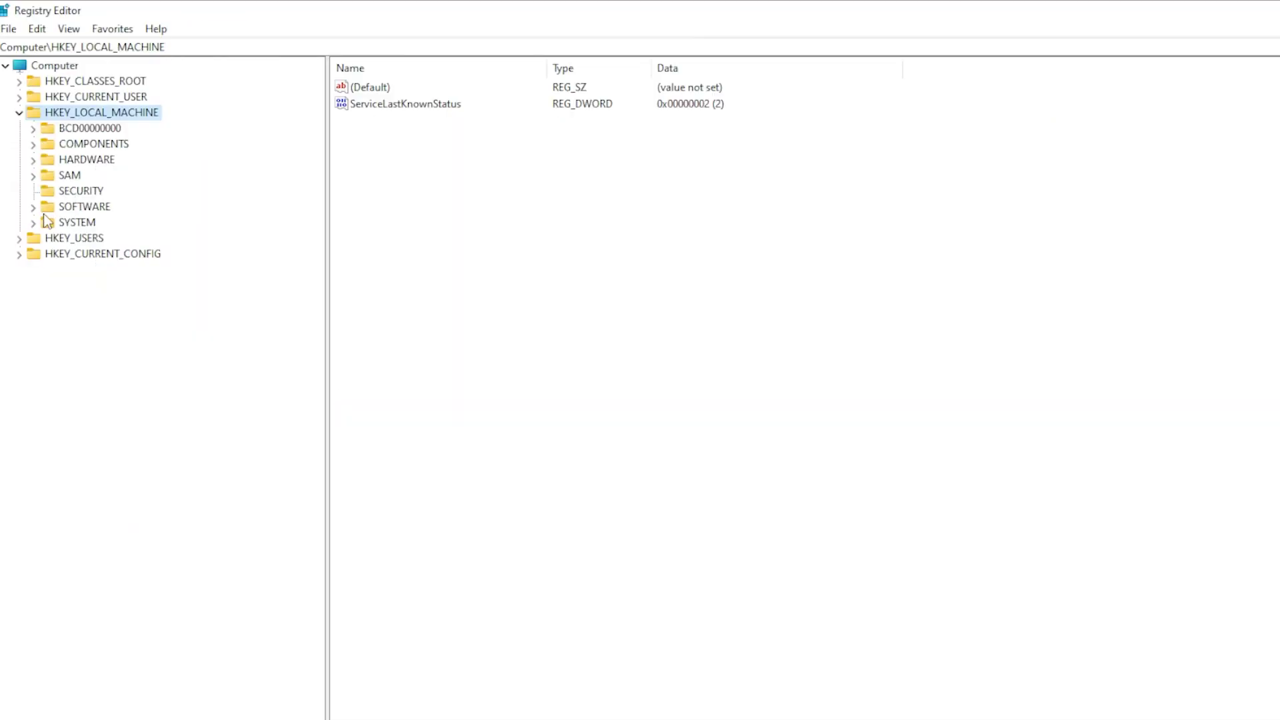
Navigate SYSTEM\CurrentControlSet\Control\Session Manager to the Memory Management key
{"action": "left_click", "coordinate": [33, 222]}
{"action": "left_click", "coordinate": [74, 222]}
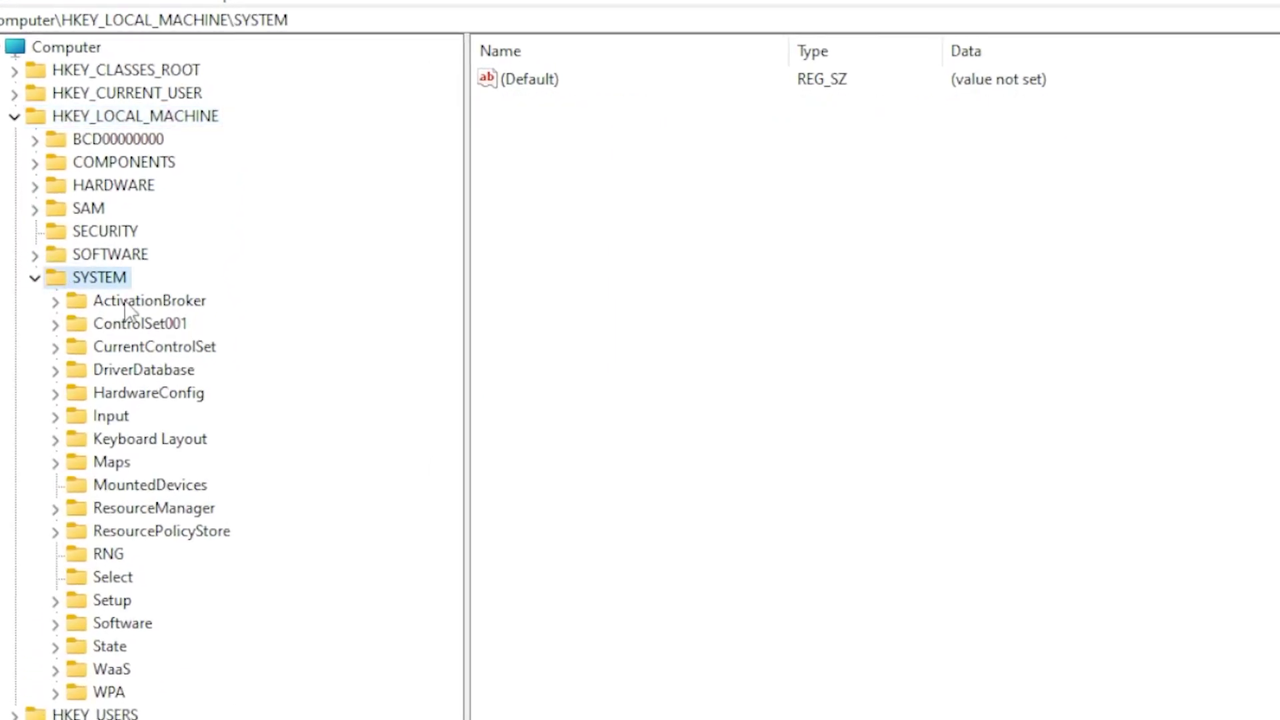
{"action": "double_click", "coordinate": [69, 346]}
{"action": "left_click", "coordinate": [76, 361]}
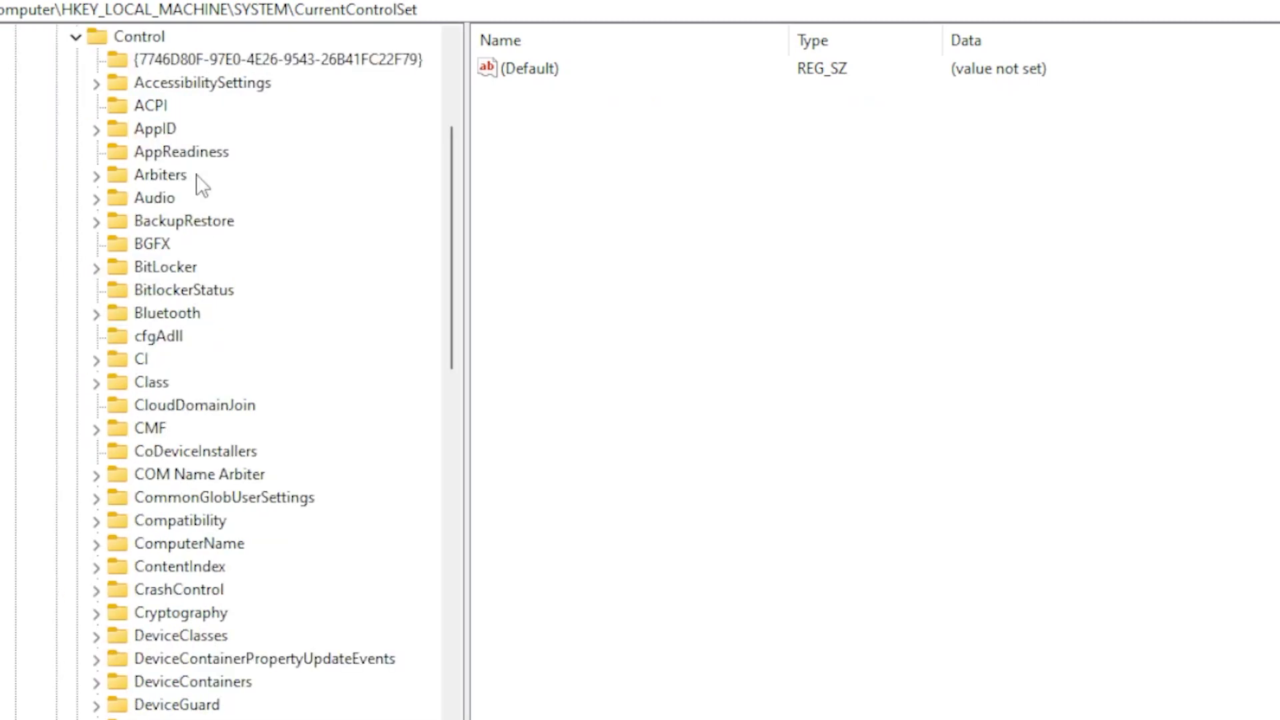
{"action": "left_click", "coordinate": [176, 177]}
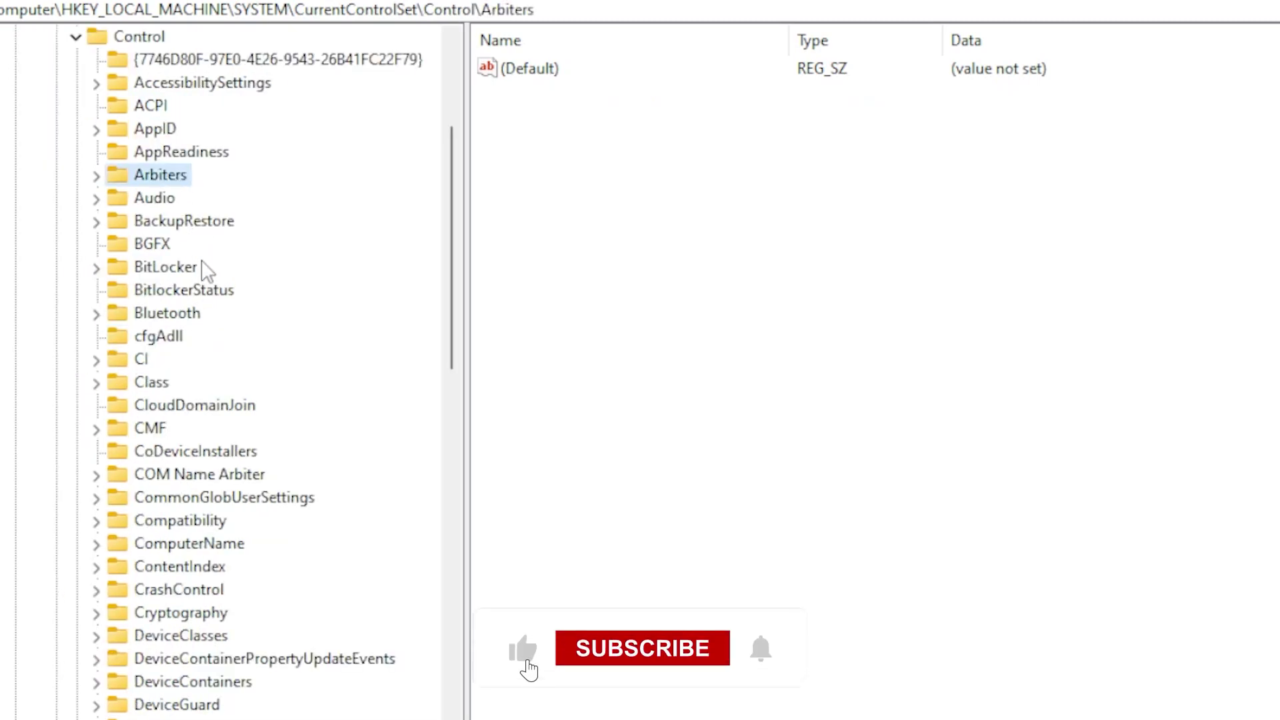
{"action": "type", "text": "samsession"}
{"action": "key", "text": "Right"}
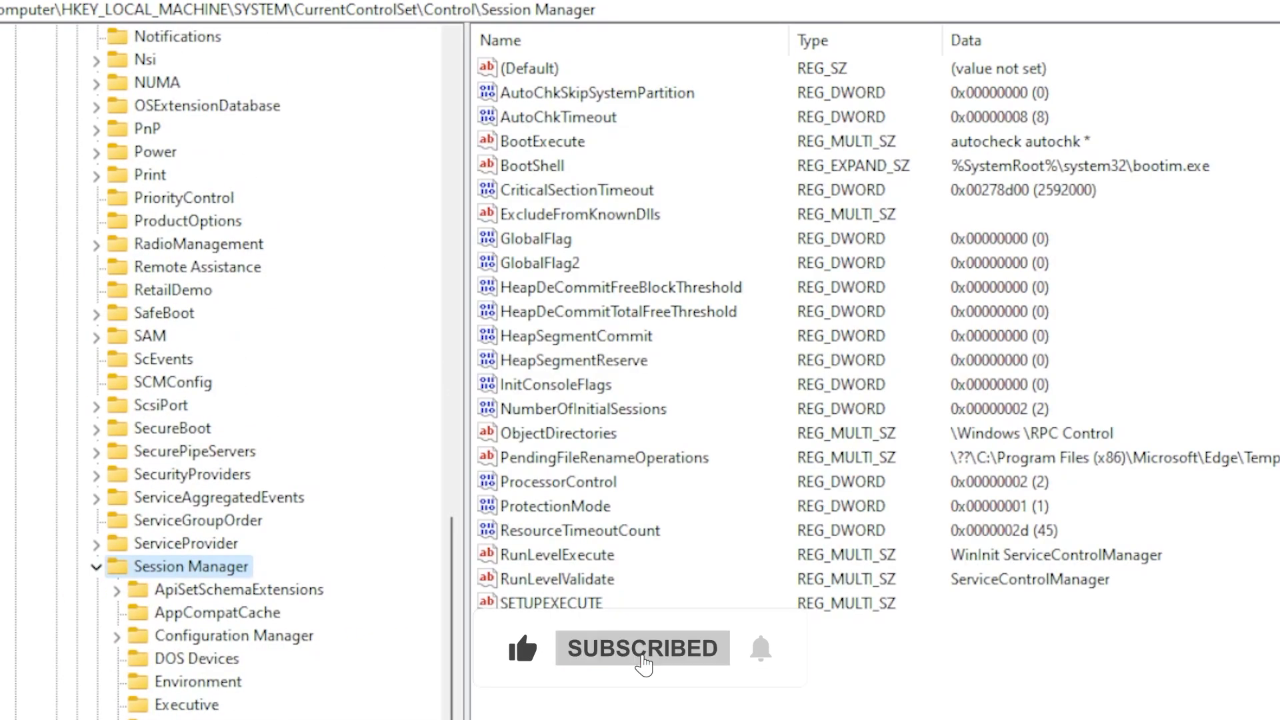
{"action": "type", "text": "memory"}
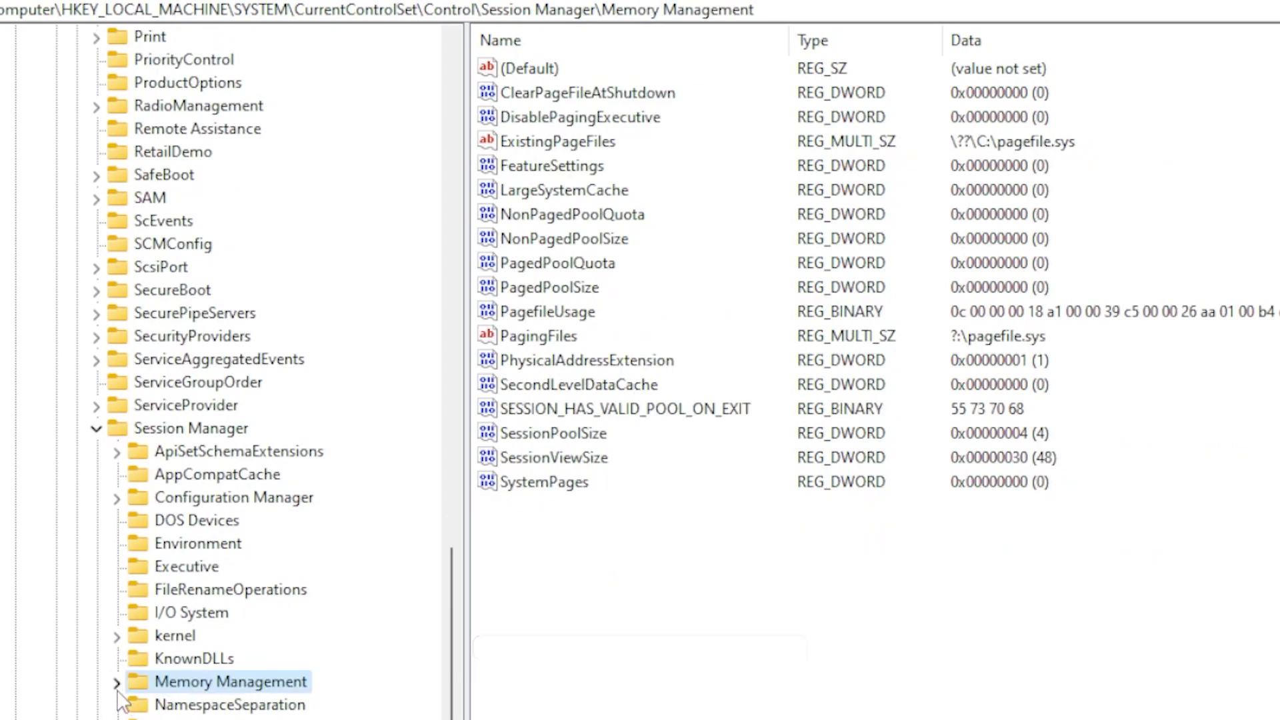
{"action": "key", "text": "Right"}
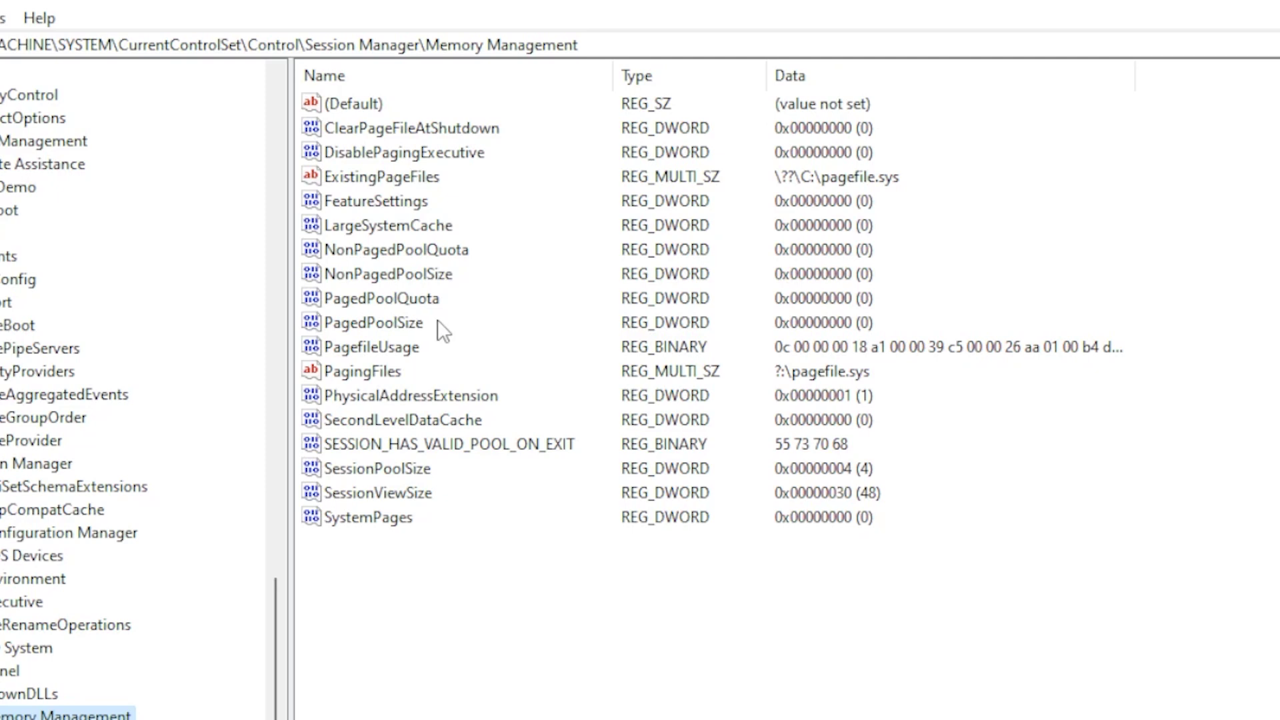
Create a new DWORD (32-bit) value named PoolUsageMaximum under Memory Management
{"action": "left_click", "coordinate": [406, 325]}
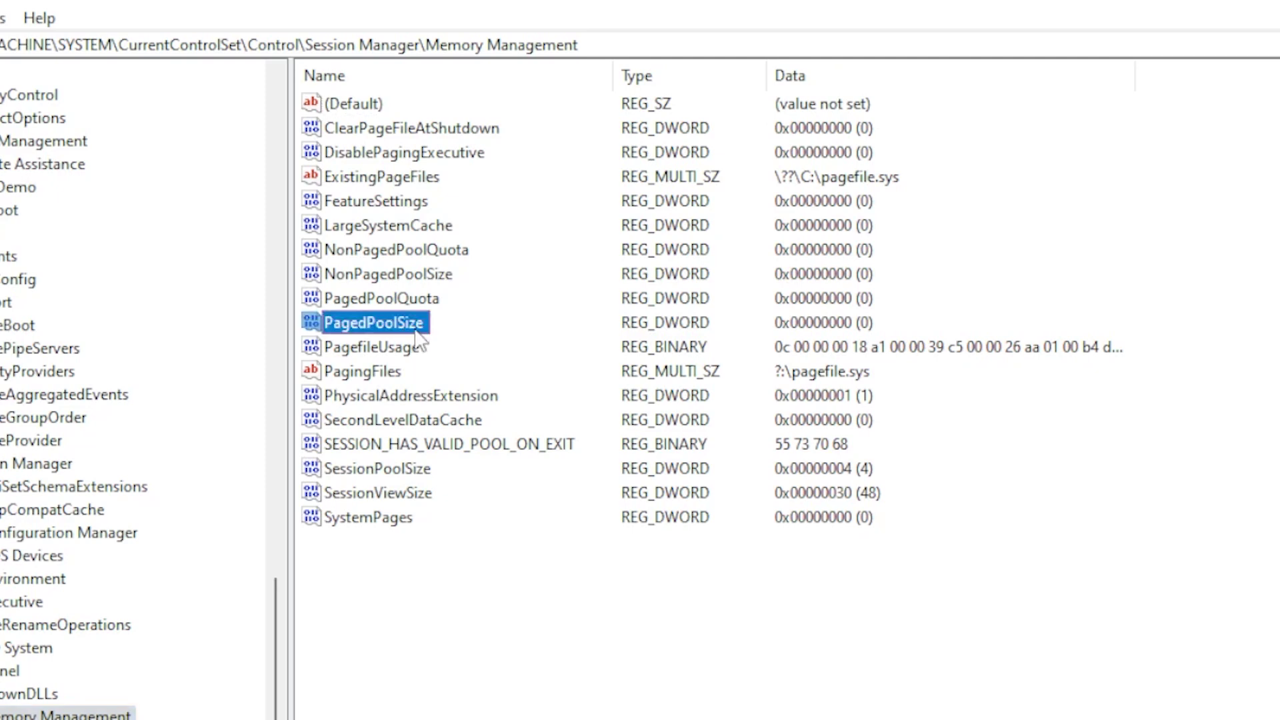
{"action": "right_click", "coordinate": [531, 588]}
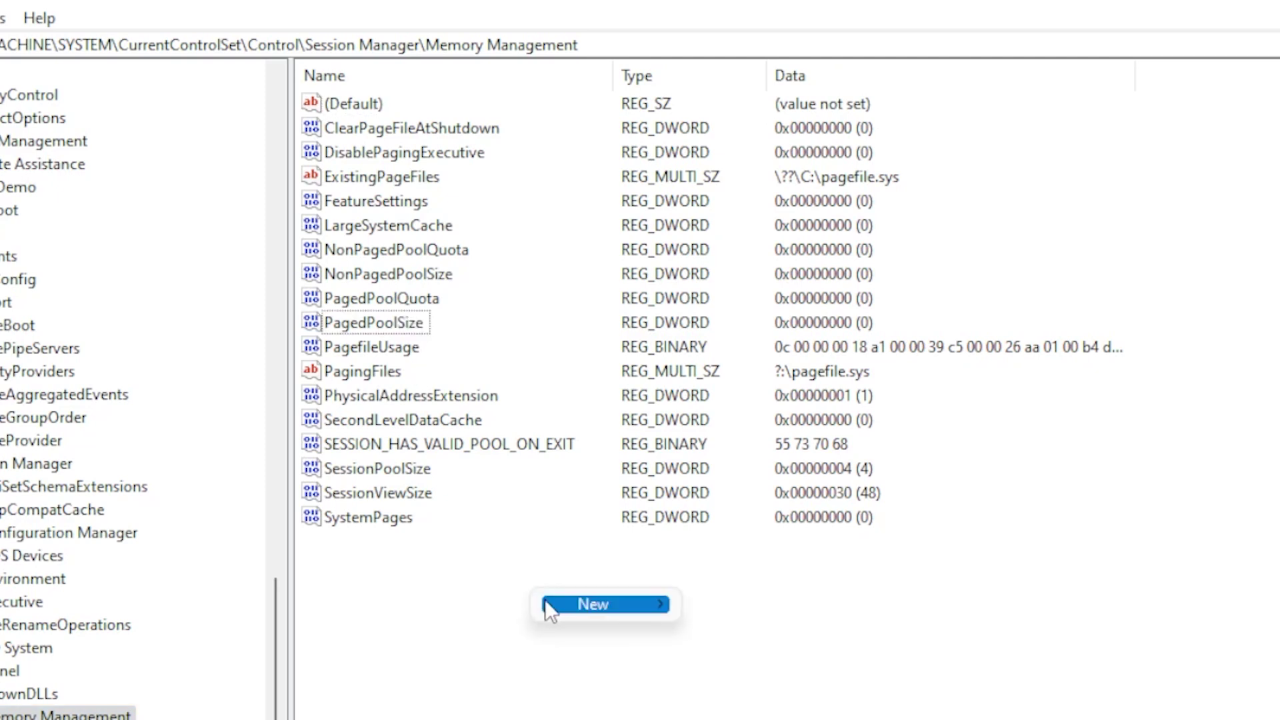
{"action": "mouse_move", "coordinate": [603, 618]}
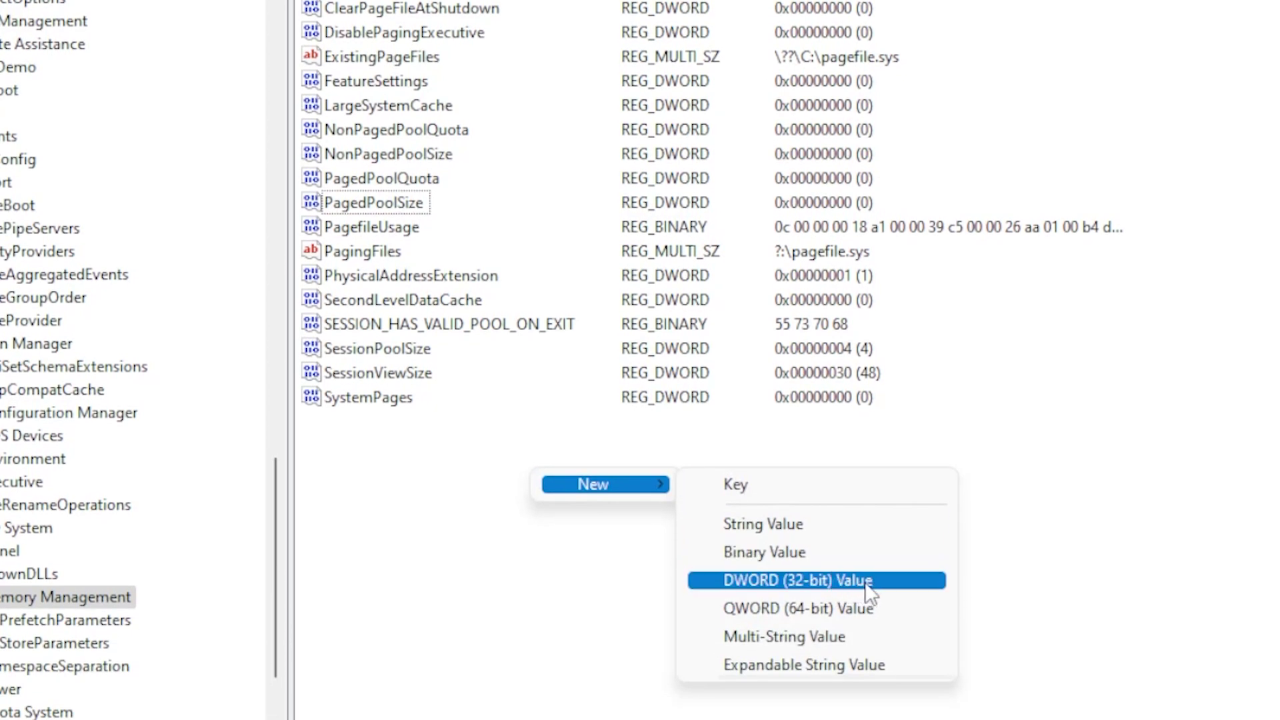
{"action": "left_click", "coordinate": [887, 582]}
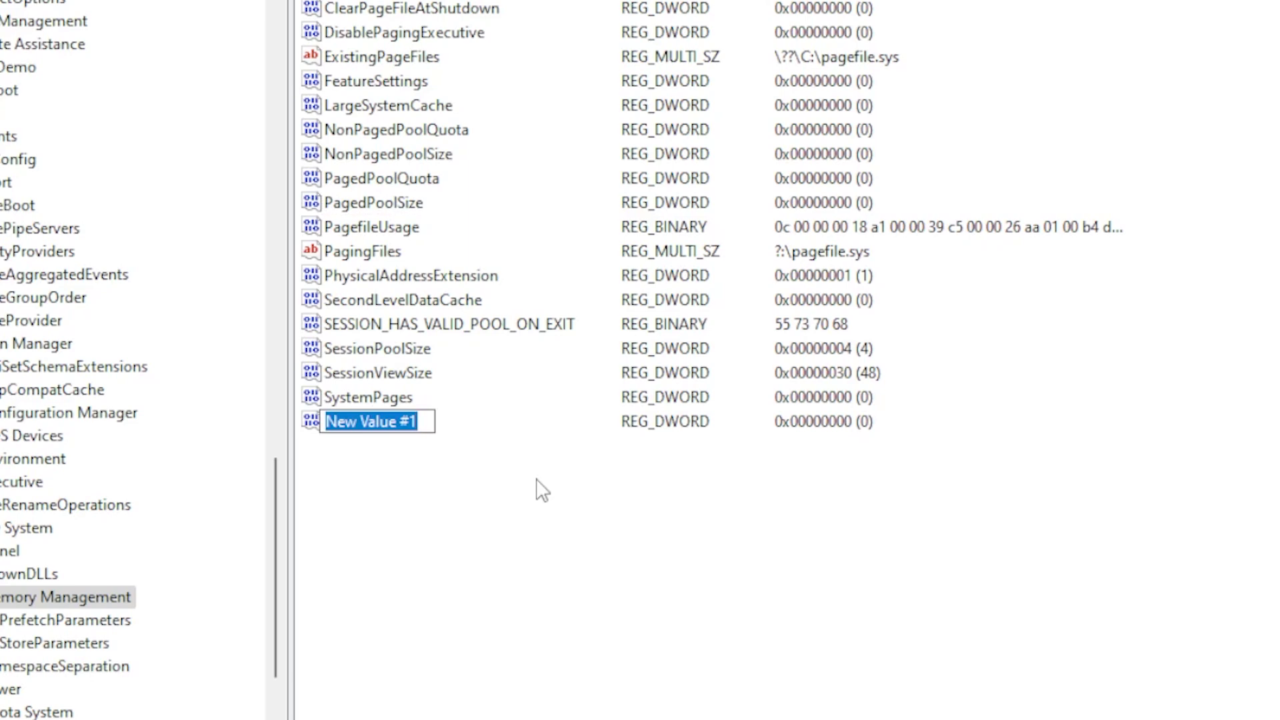
{"action": "double_click", "coordinate": [373, 203]}
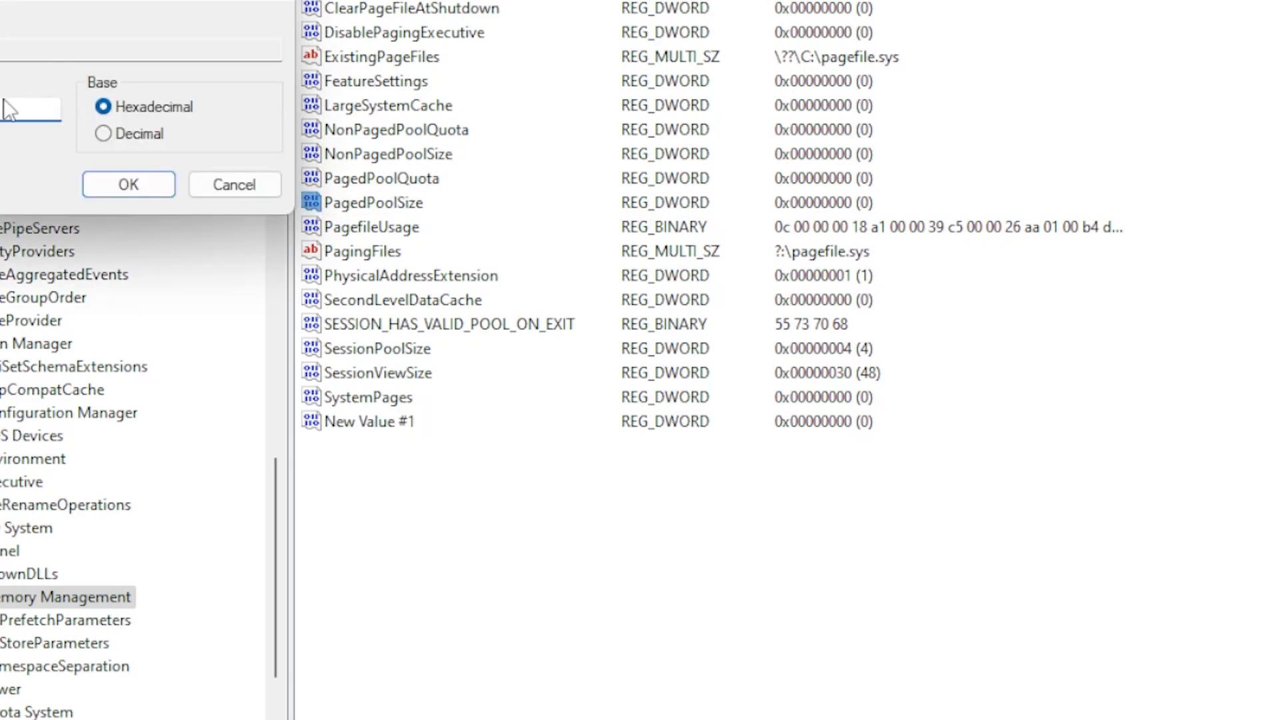
{"action": "type", "text": "FFFFFF"}
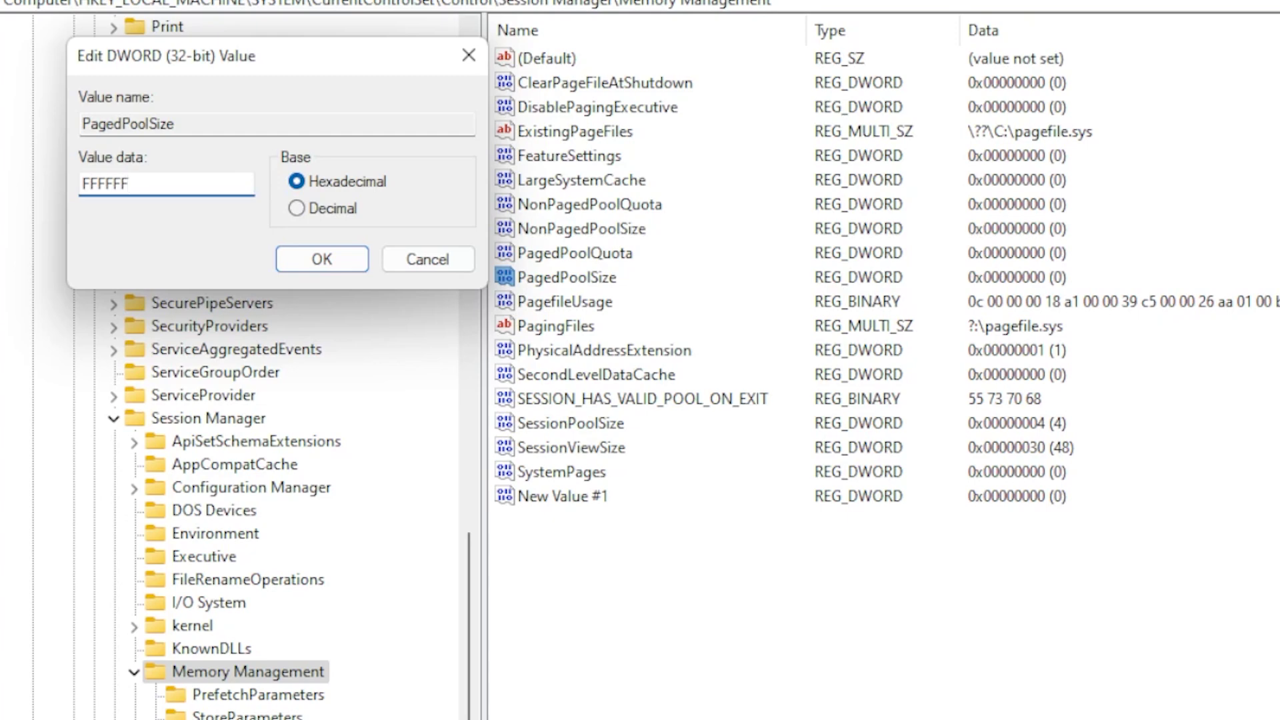
{"action": "left_click_drag", "start_coordinate": [217, 65], "coordinate": [277, 109]}
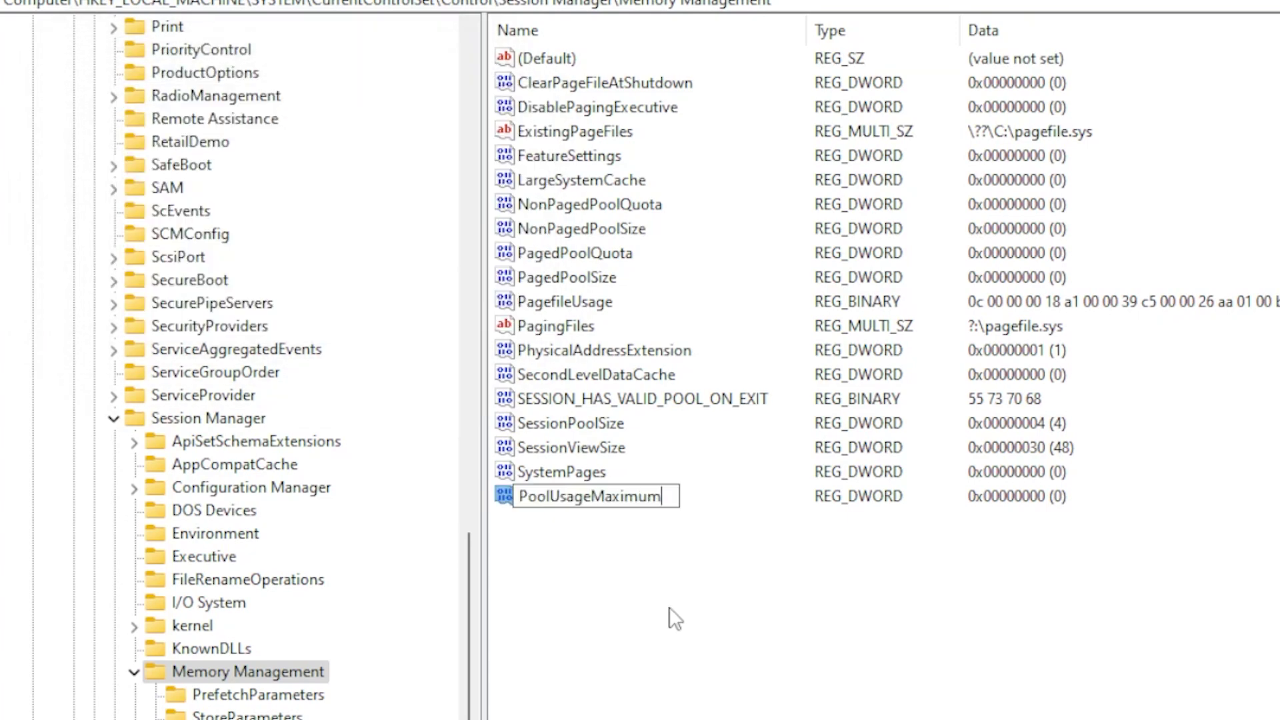
{"action": "key", "text": "Return"}
Open PoolUsageMaximum's edit dialog, cancel leaving it at 0, then delete the value
{"action": "double_click", "coordinate": [583, 497]}
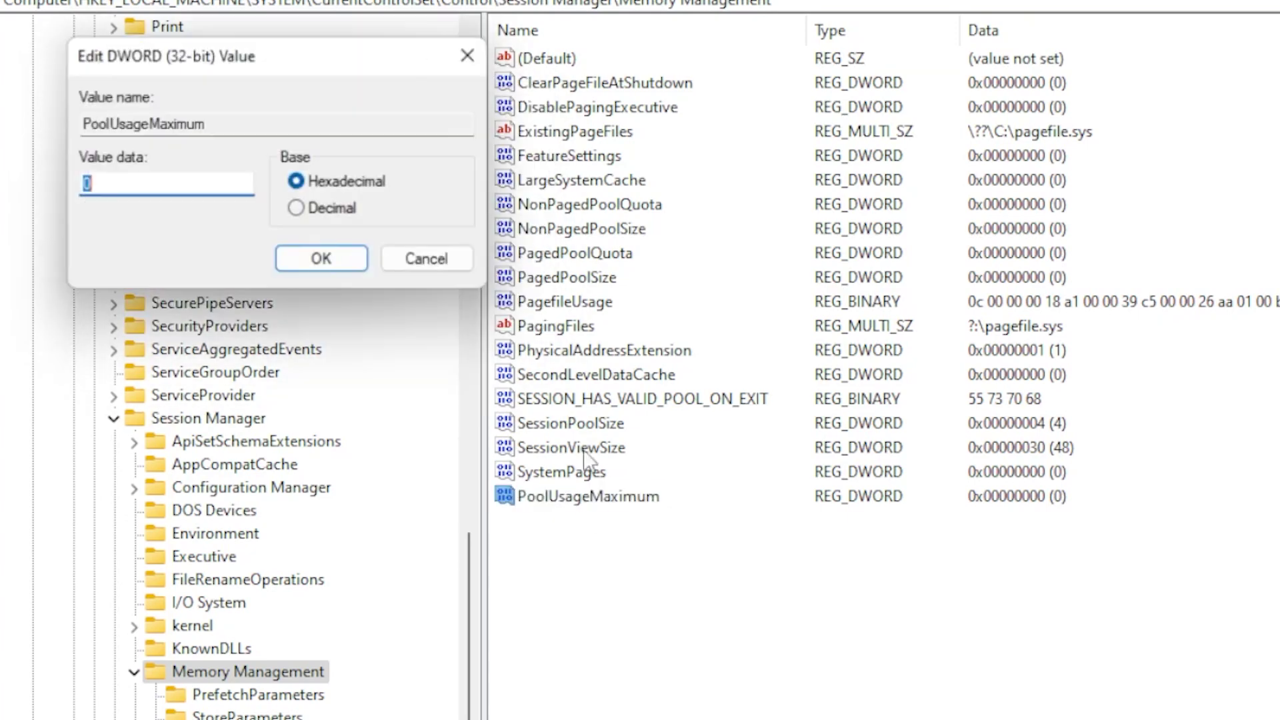
{"action": "type", "text": "60"}
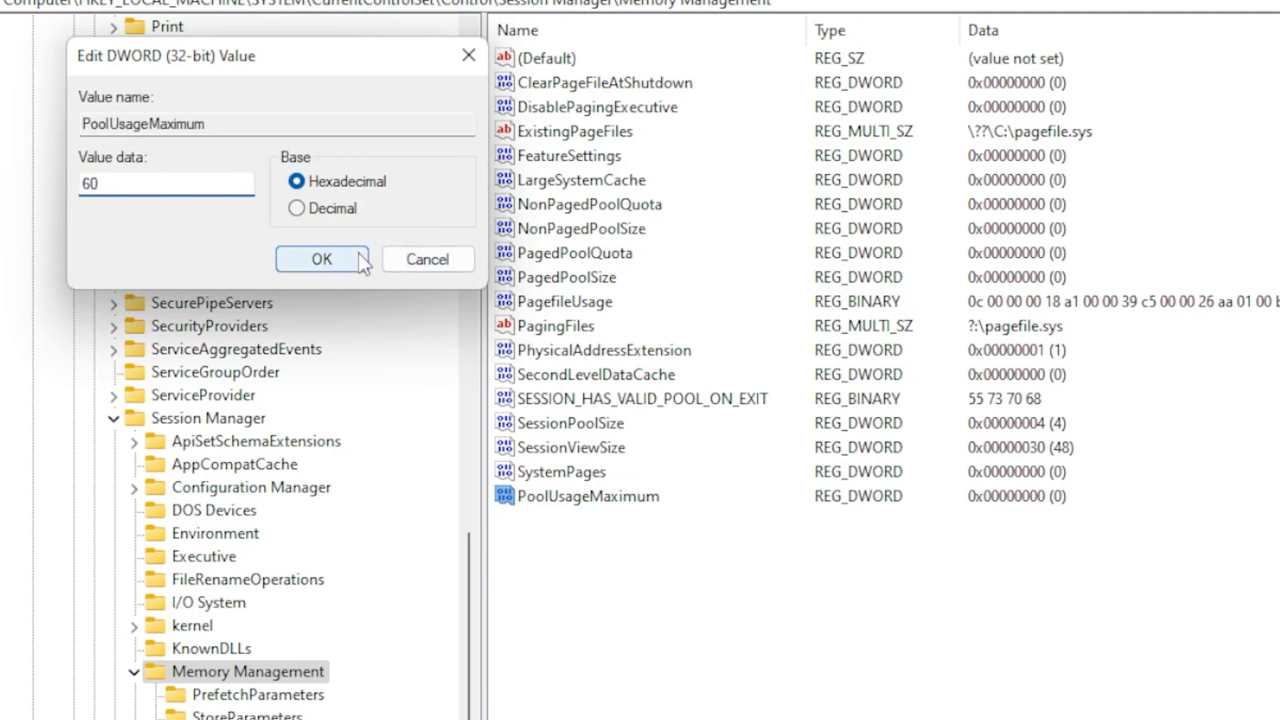
{"action": "left_click", "coordinate": [420, 260]}
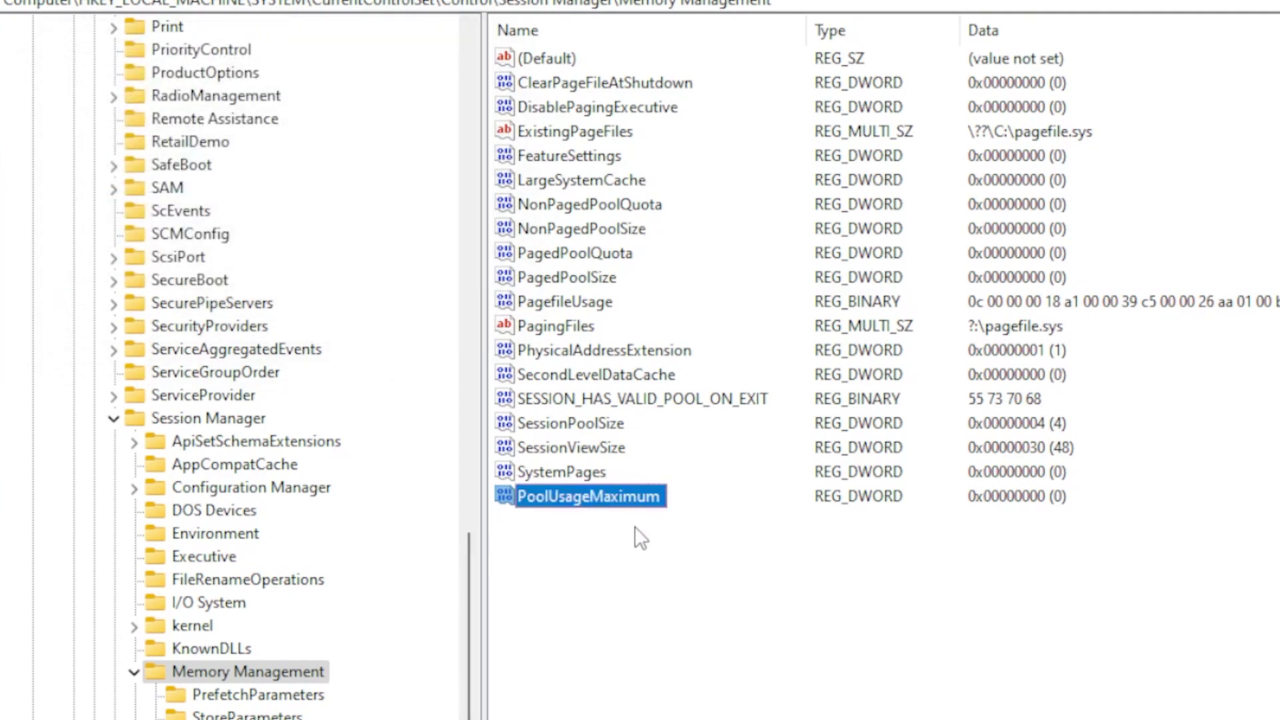
{"action": "left_click", "coordinate": [666, 571]}
{"action": "left_click", "coordinate": [631, 502]}
{"action": "key", "text": "Delete"}
Confirm the value removal, then go to Virus & threat protection in Windows Security
{"action": "left_click", "coordinate": [1211, 488]}
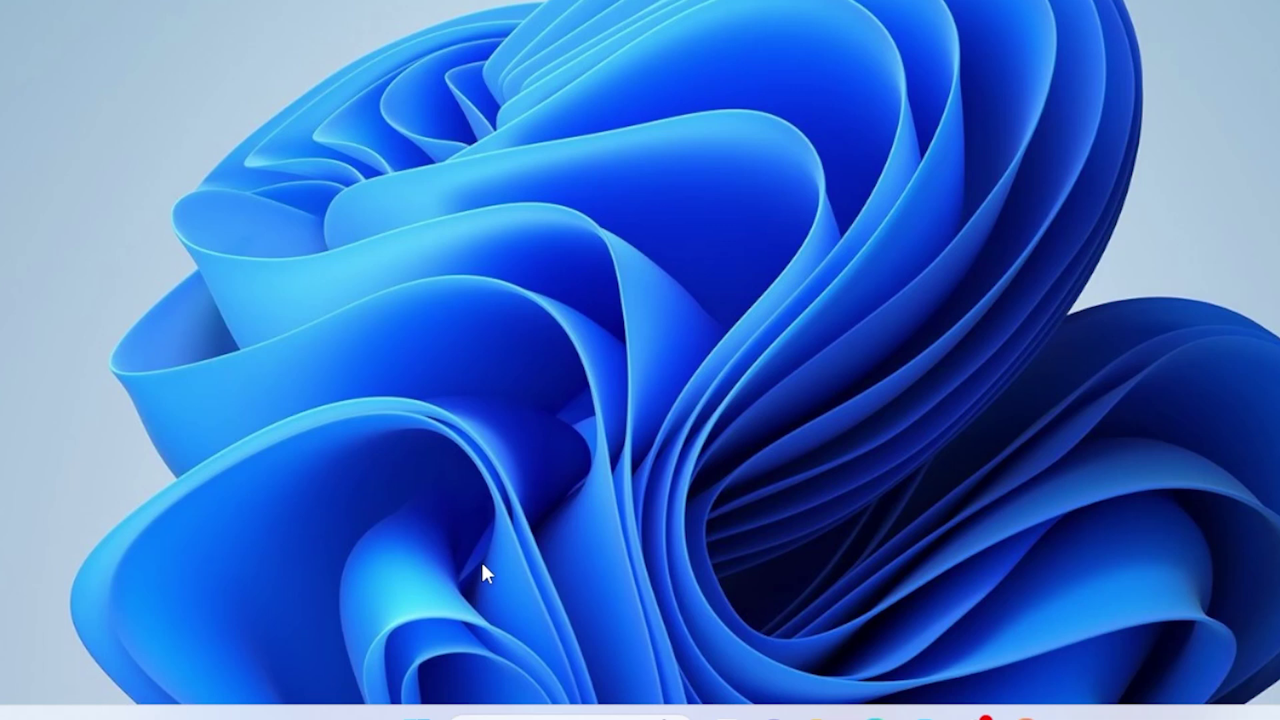
{"action": "key", "text": "super+i"}
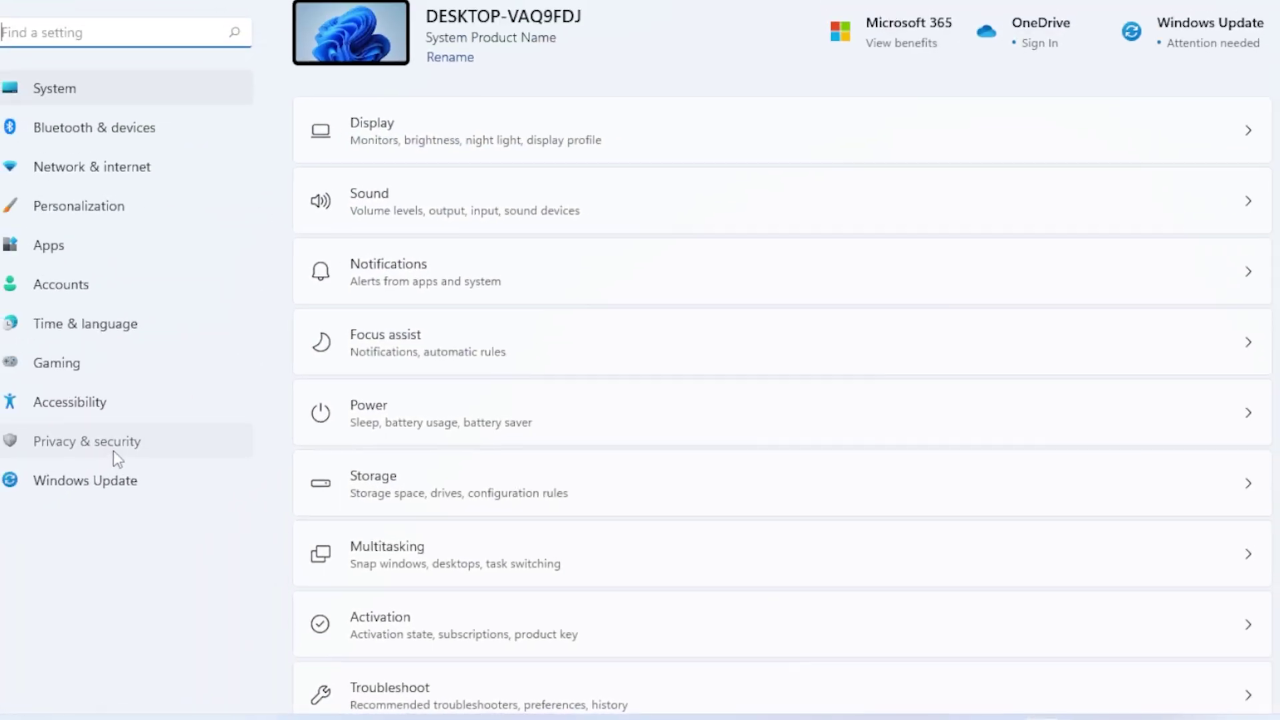
{"action": "left_click", "coordinate": [114, 452]}
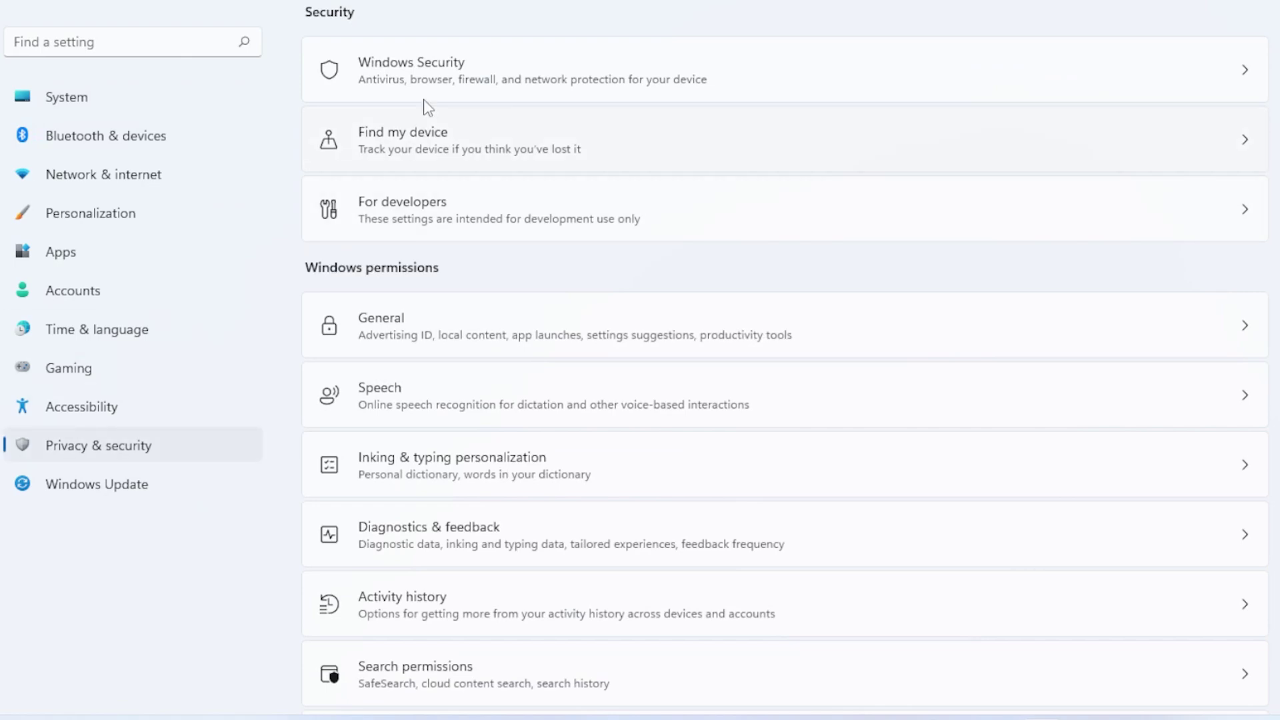
{"action": "left_click", "coordinate": [494, 82]}
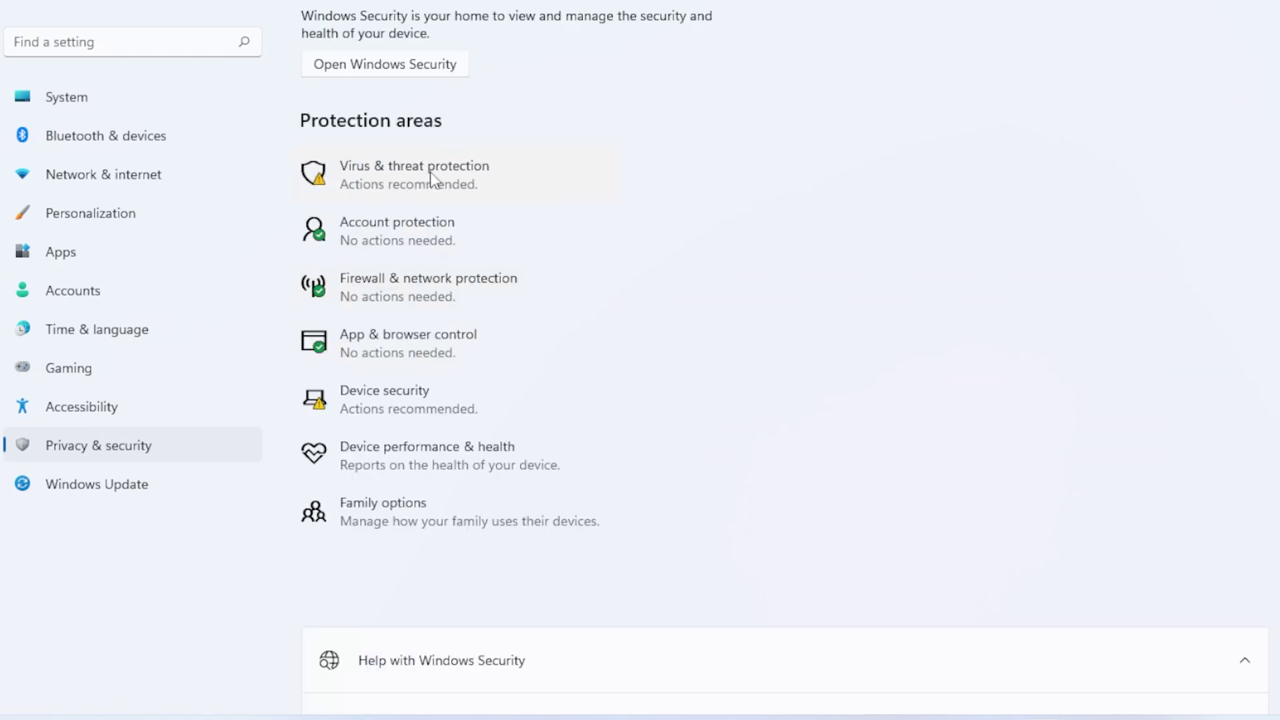
{"action": "left_click", "coordinate": [440, 187]}
Start a Full scan from Scan options, then cancel it
{"action": "scroll", "coordinate": [552, 346], "scroll_direction": "down", "scroll_amount": 1}
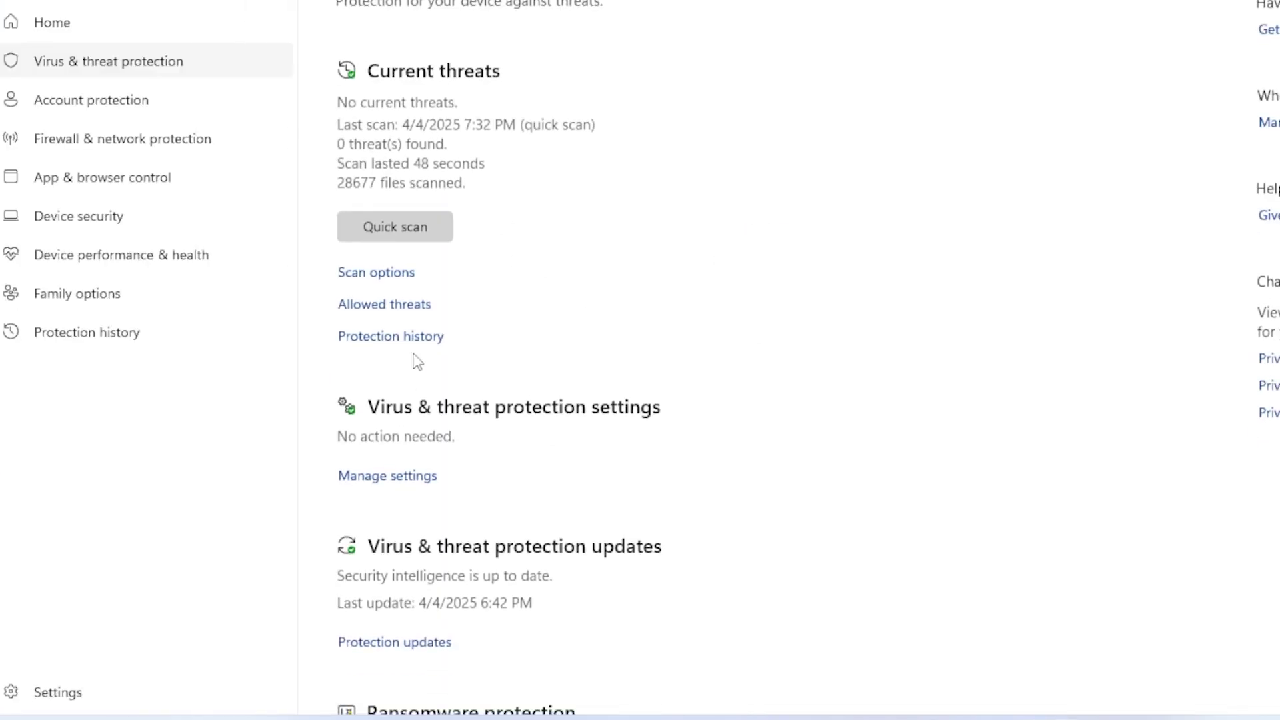
{"action": "left_click", "coordinate": [403, 280]}
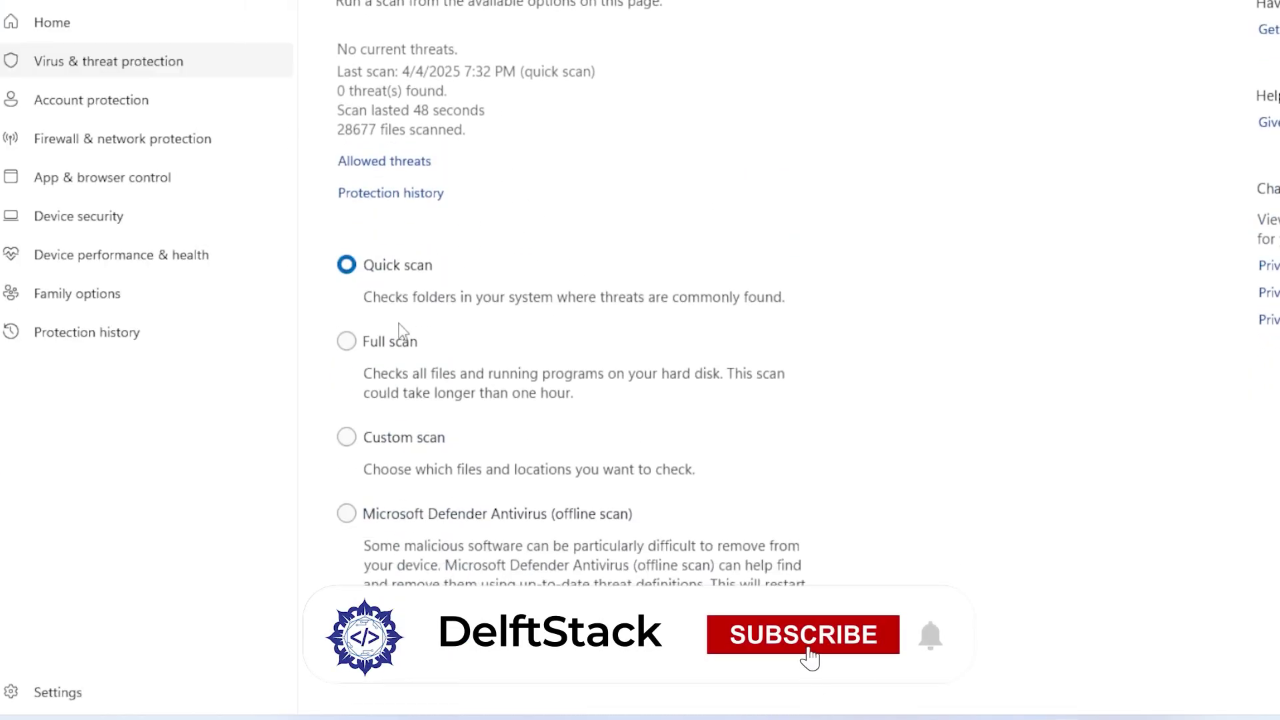
{"action": "left_click", "coordinate": [413, 342]}
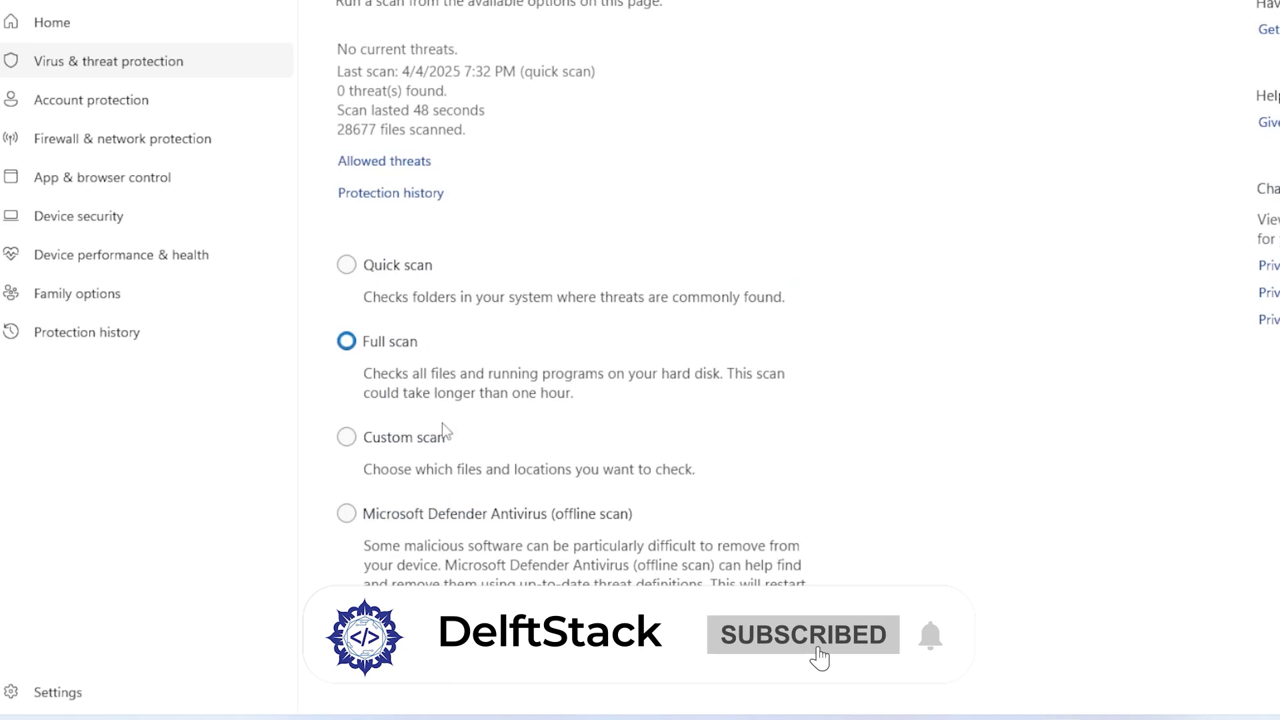
{"action": "left_click", "coordinate": [404, 681]}
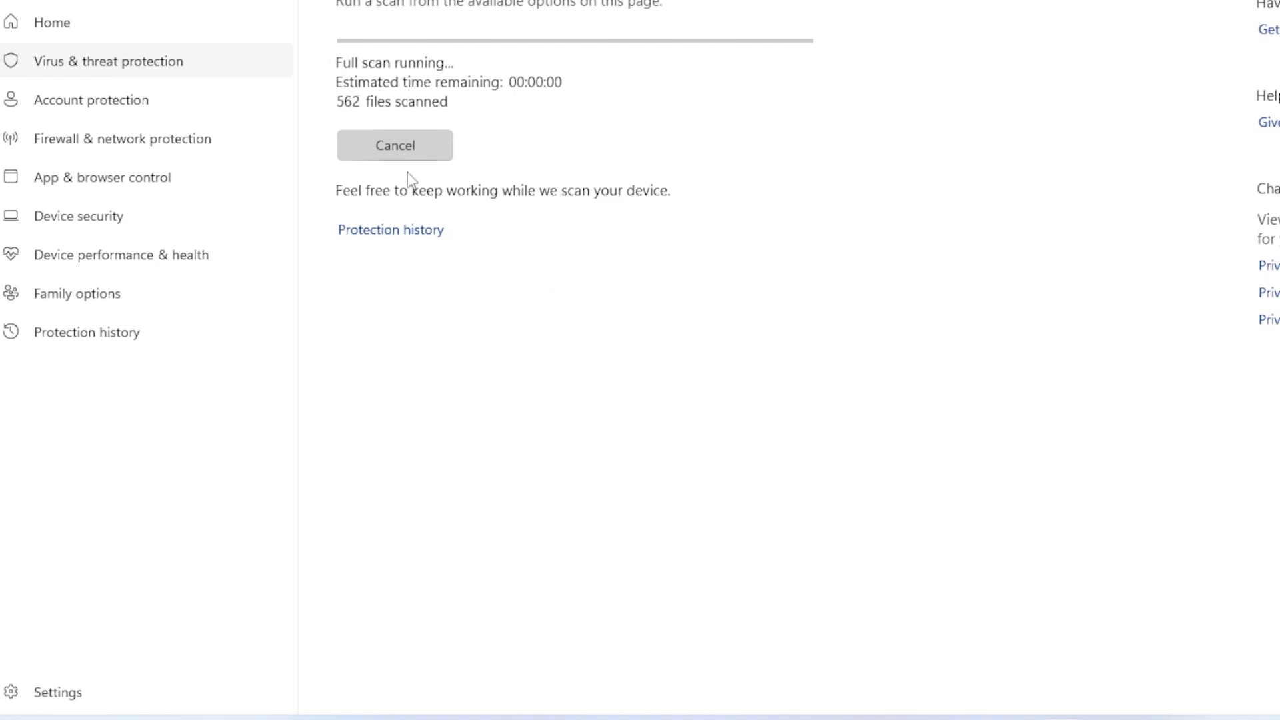
{"action": "left_click", "coordinate": [424, 151]}
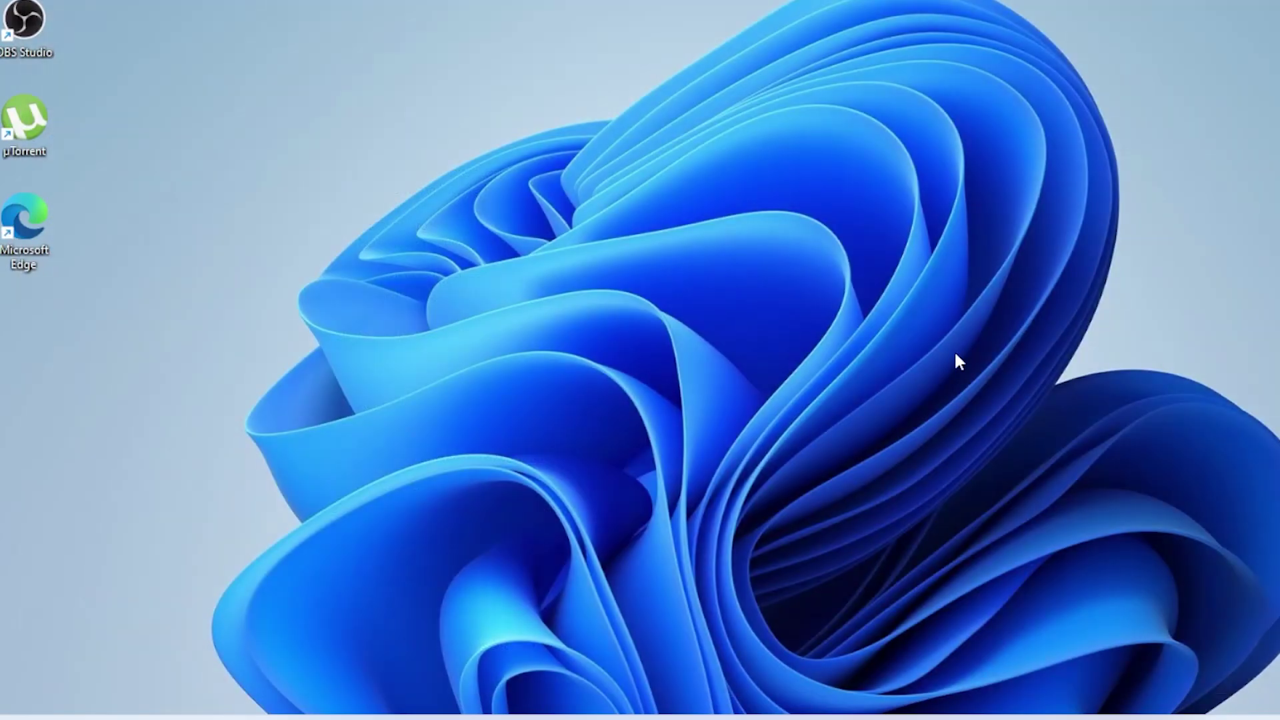
Run Check for updates on the Windows Update page of Settings
{"action": "key", "text": "super+i"}
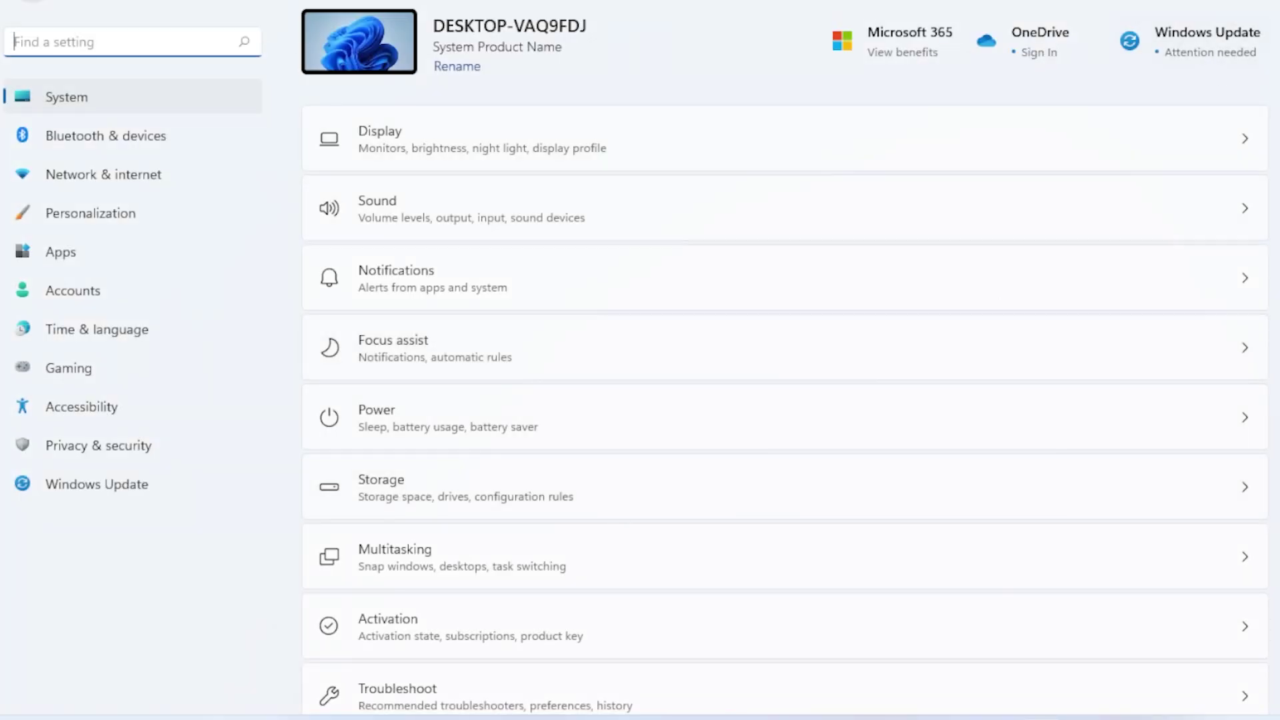
{"action": "left_click", "coordinate": [71, 488]}
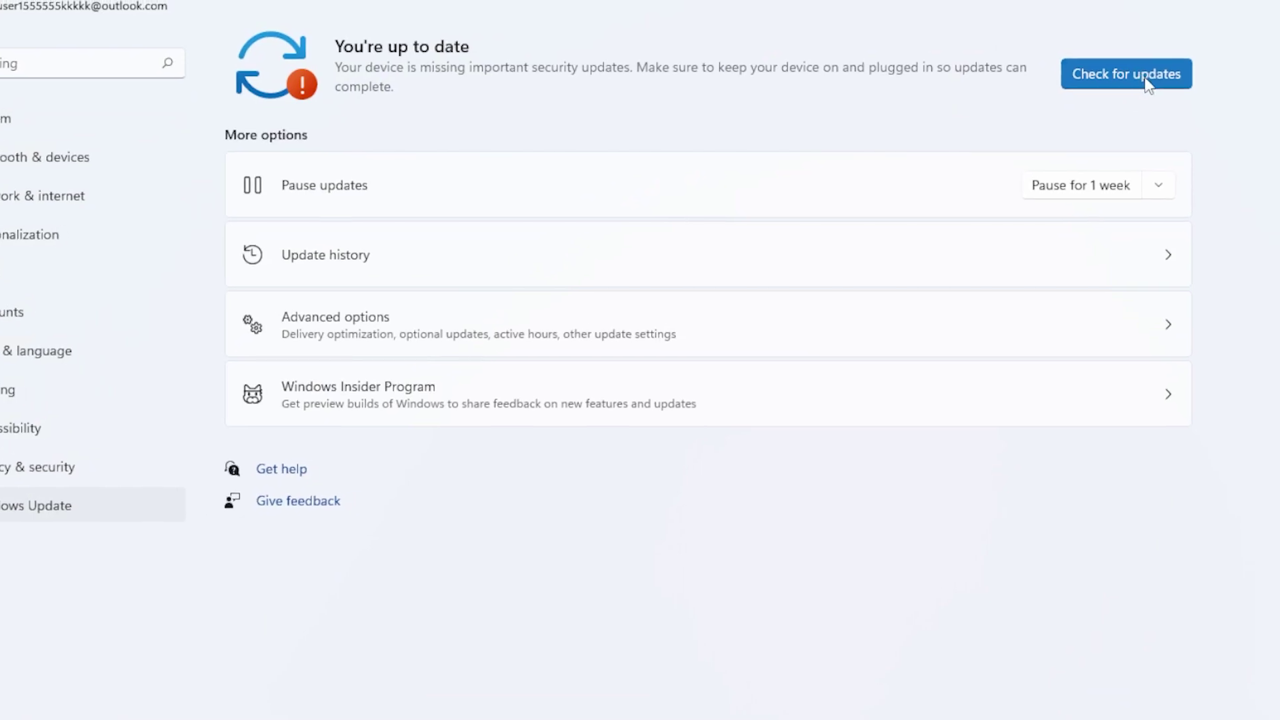
{"action": "left_click", "coordinate": [1149, 85]}
Open Device Manager and expand Display adapters, Network adapters and Disk drives
{"action": "key", "text": "super+x"}
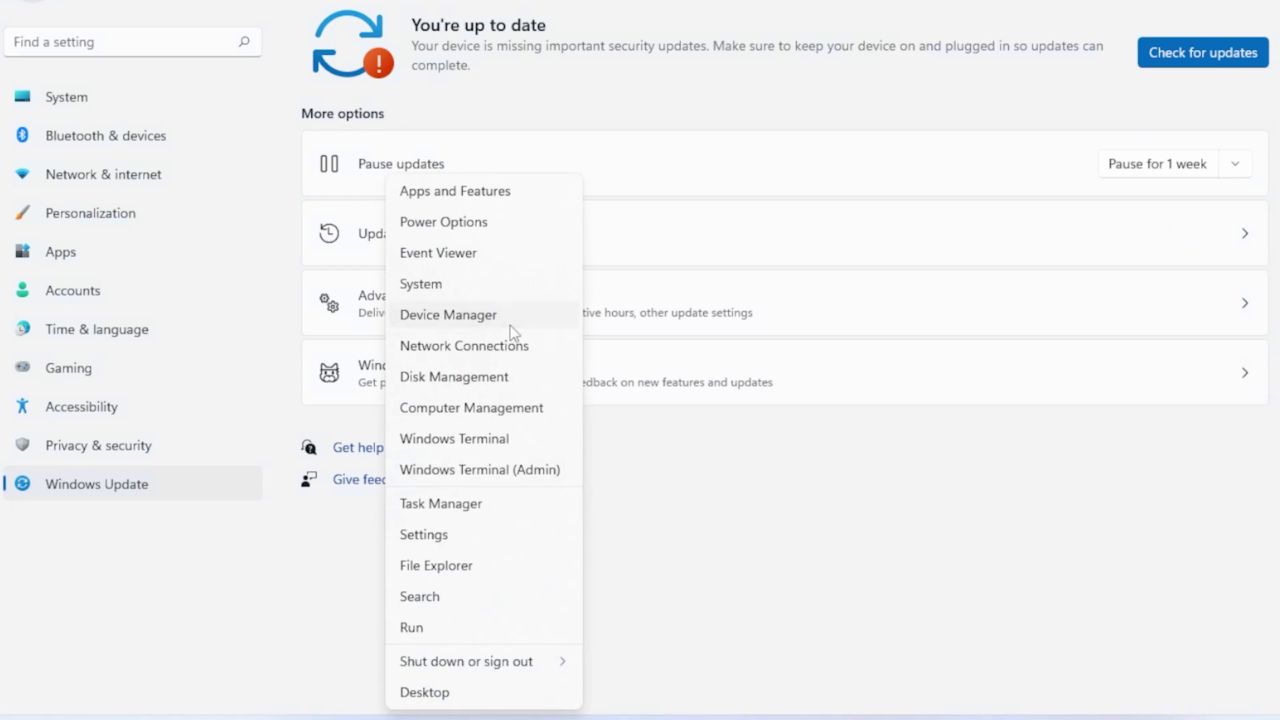
{"action": "left_click", "coordinate": [511, 325]}
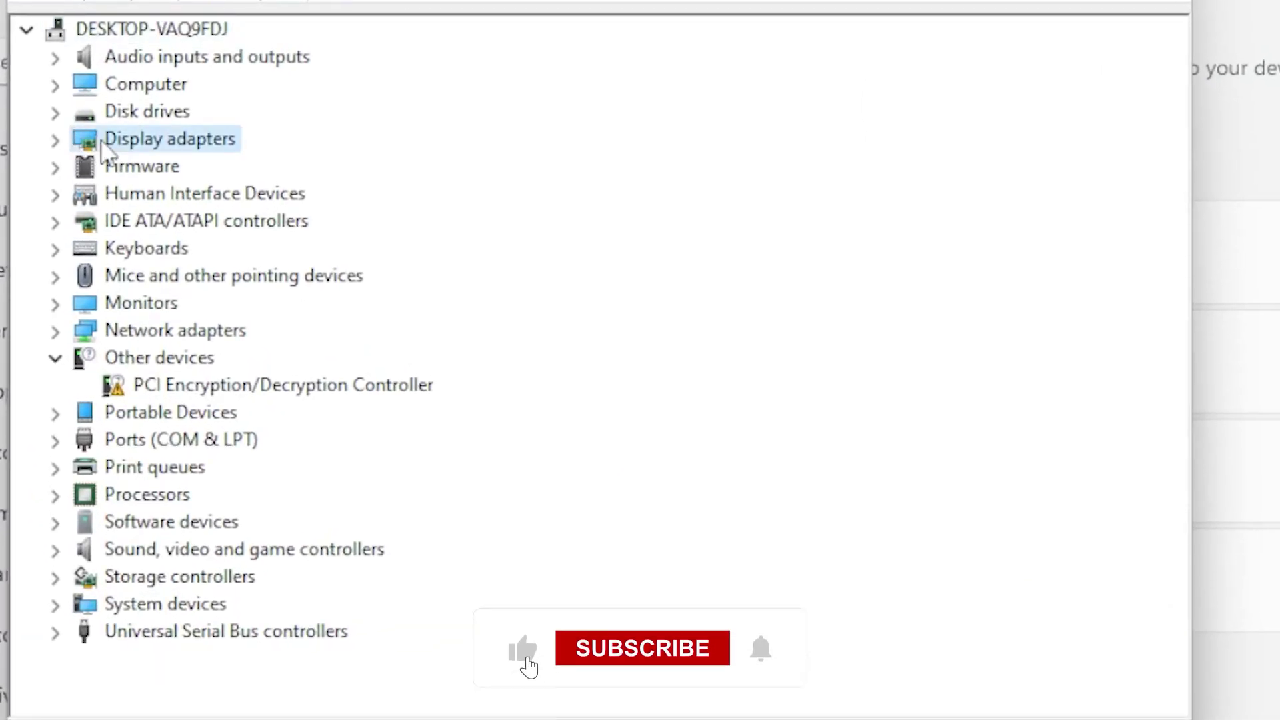
{"action": "double_click", "coordinate": [102, 142]}
{"action": "double_click", "coordinate": [100, 357]}
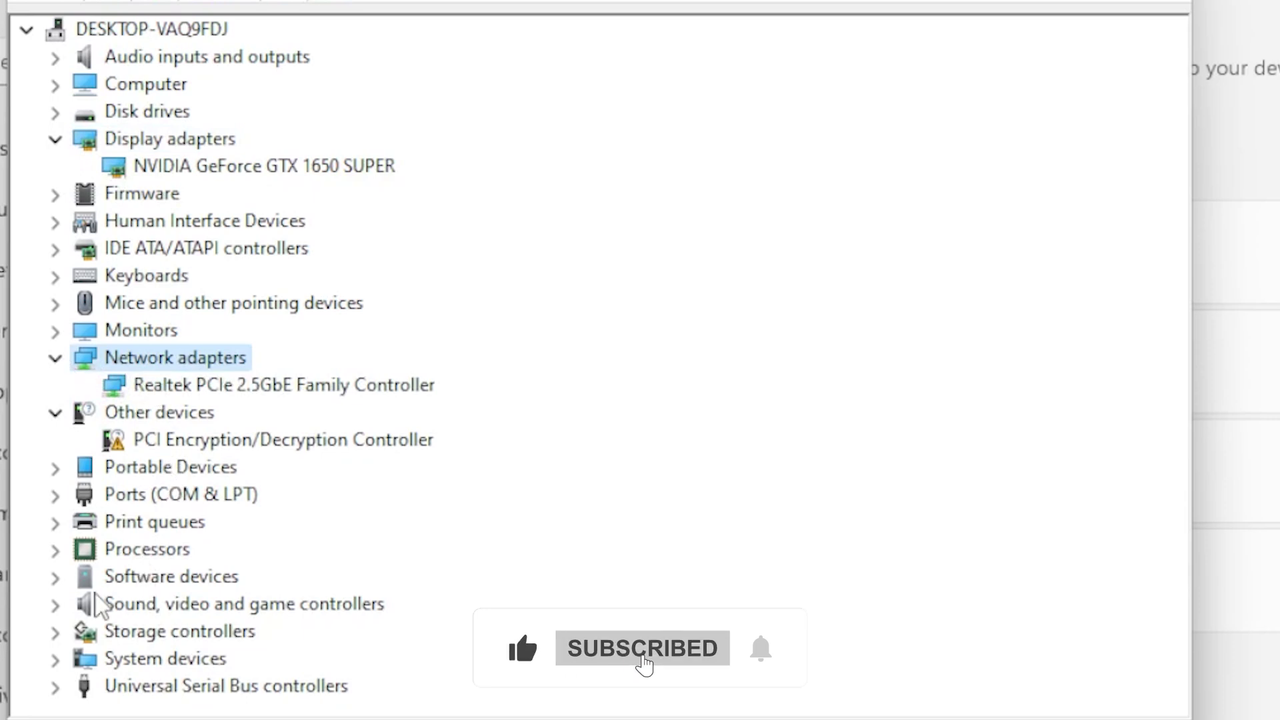
{"action": "left_click", "coordinate": [133, 111]}
{"action": "left_click", "coordinate": [55, 112]}
Open Update driver for the CT240BX500SSD1 drive, then cancel it
{"action": "left_click", "coordinate": [192, 148]}
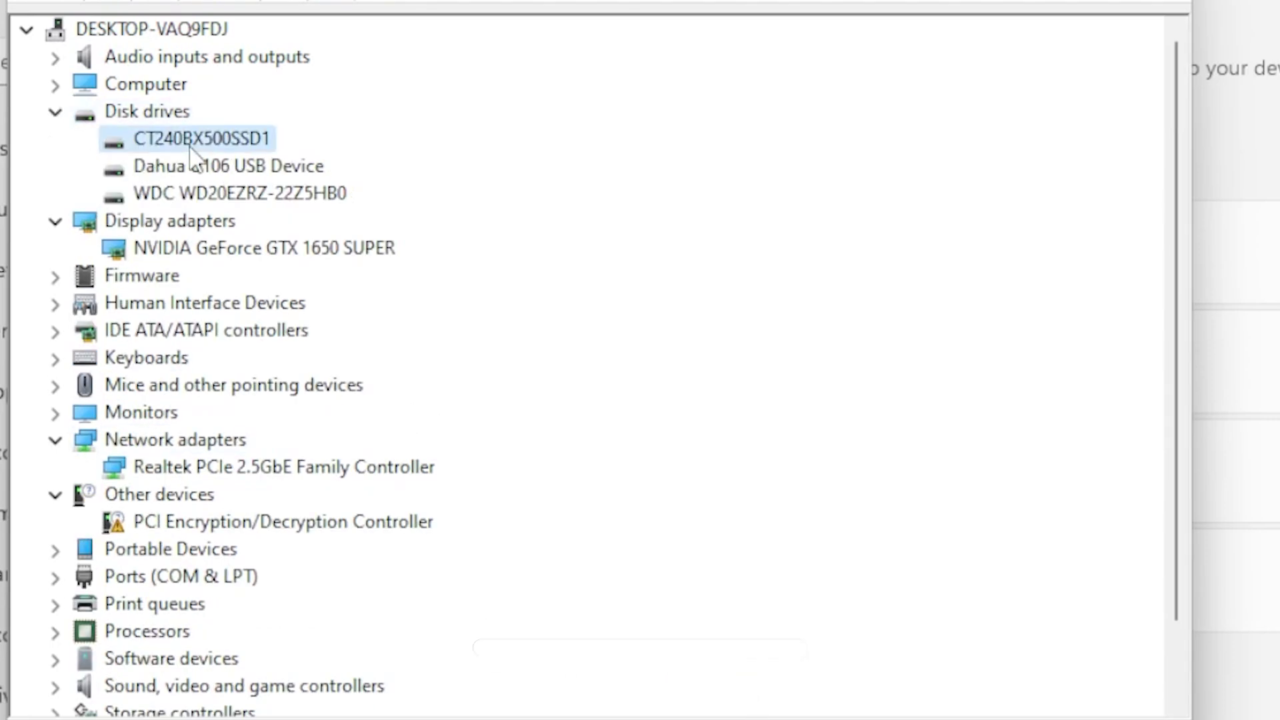
{"action": "right_click", "coordinate": [220, 144]}
{"action": "left_click", "coordinate": [333, 162]}
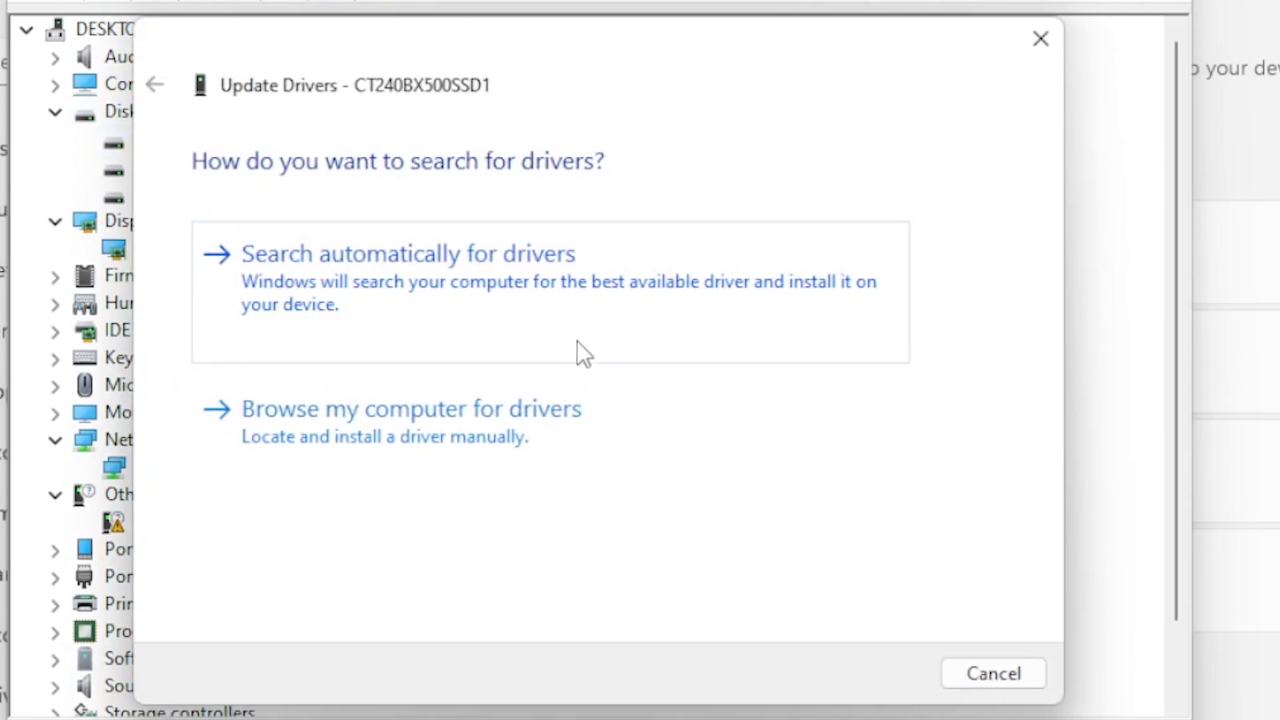
{"action": "left_click", "coordinate": [1023, 675]}
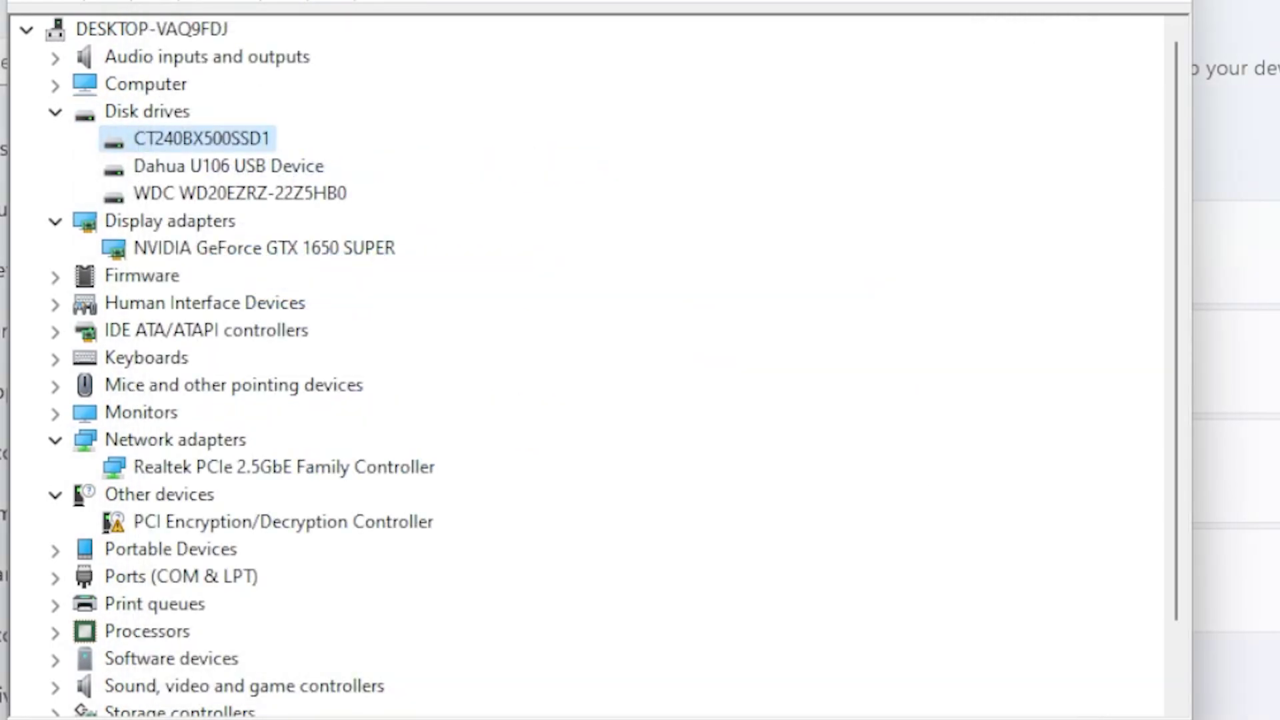